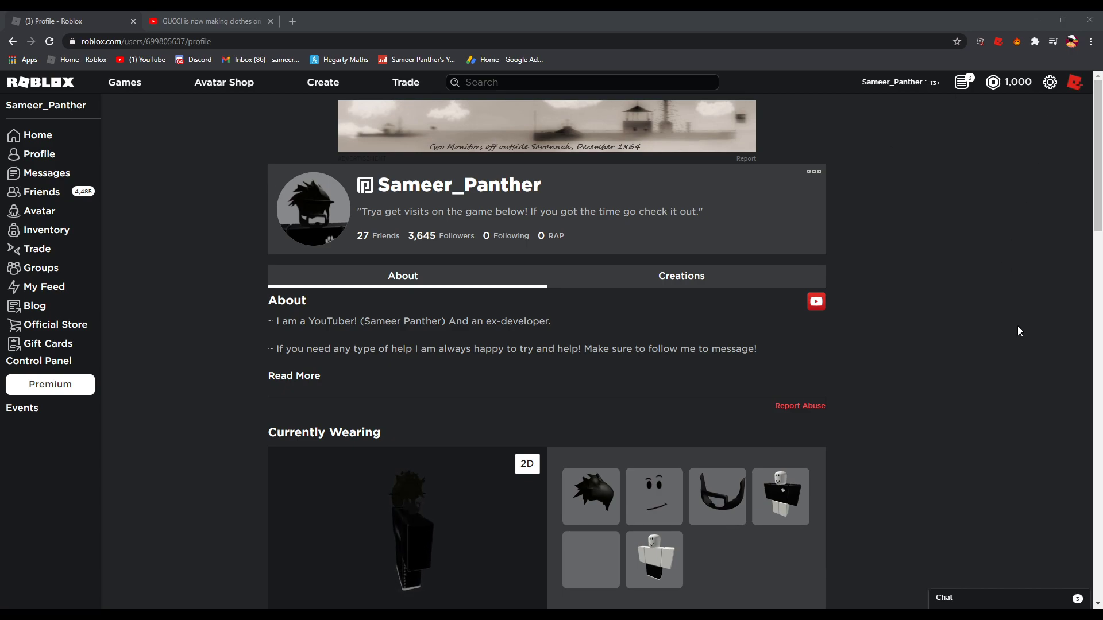
pyautogui.scroll(-3, 1003, 377)
pyautogui.scroll(-3, 997, 373)
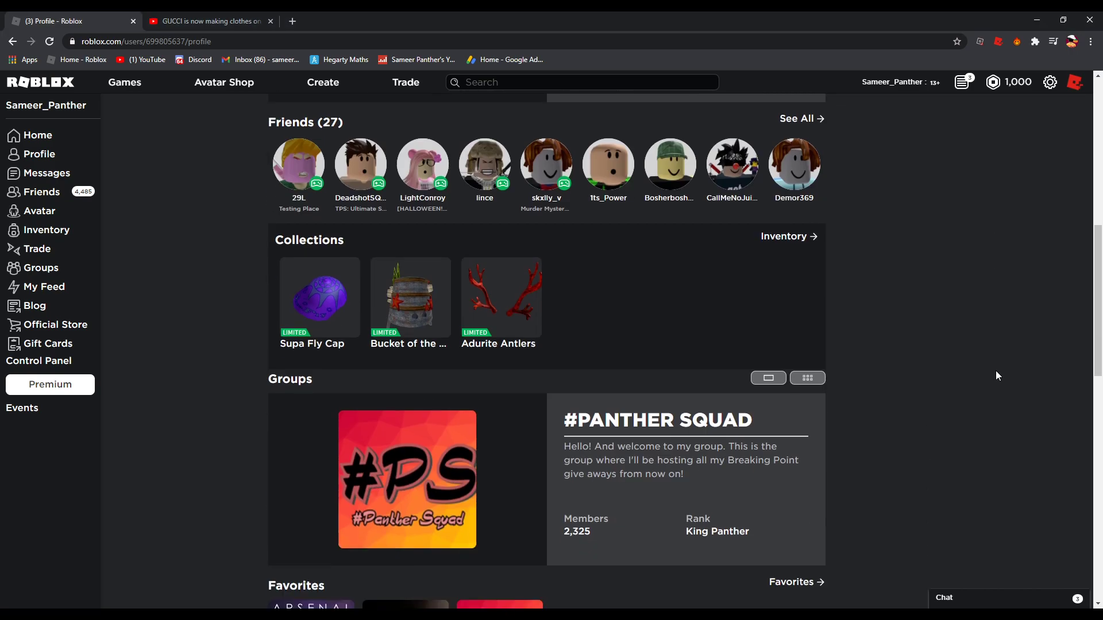
pyautogui.scroll(3, 996, 370)
pyautogui.scroll(3, 956, 422)
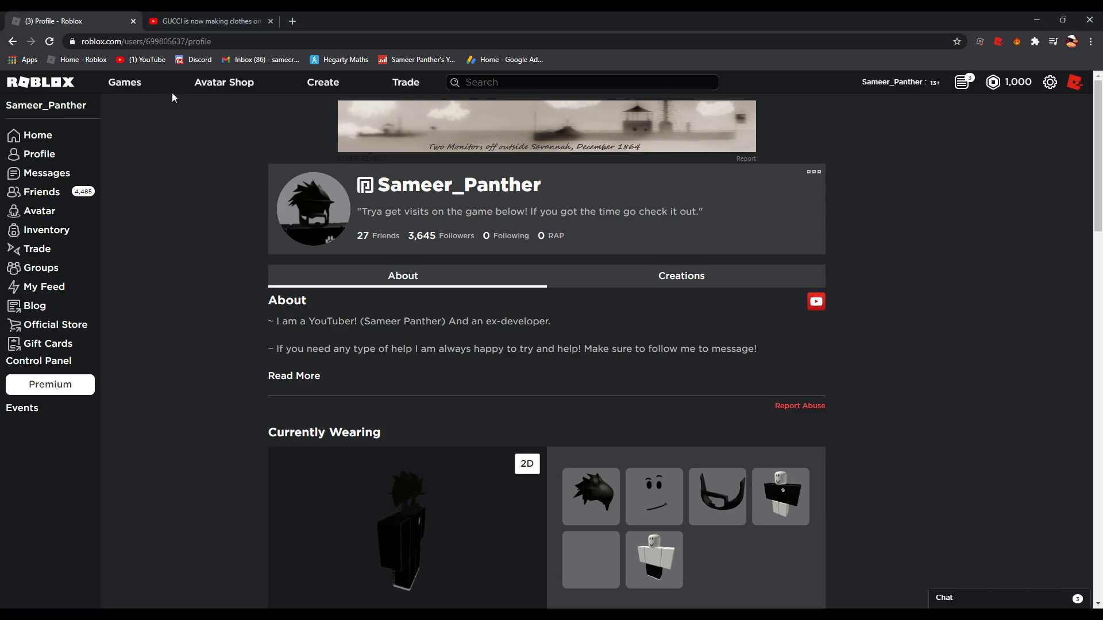
# - Switch to the YouTube video 'GUCCI is now making clothes'
pyautogui.click(176, 24)
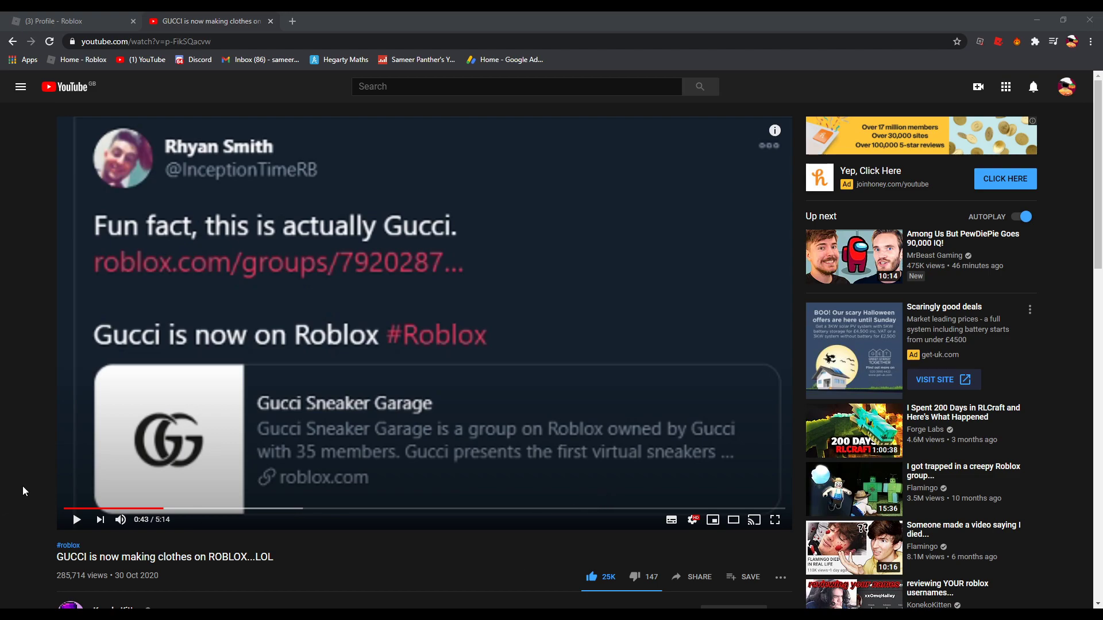
pyautogui.scroll(-3, 24, 488)
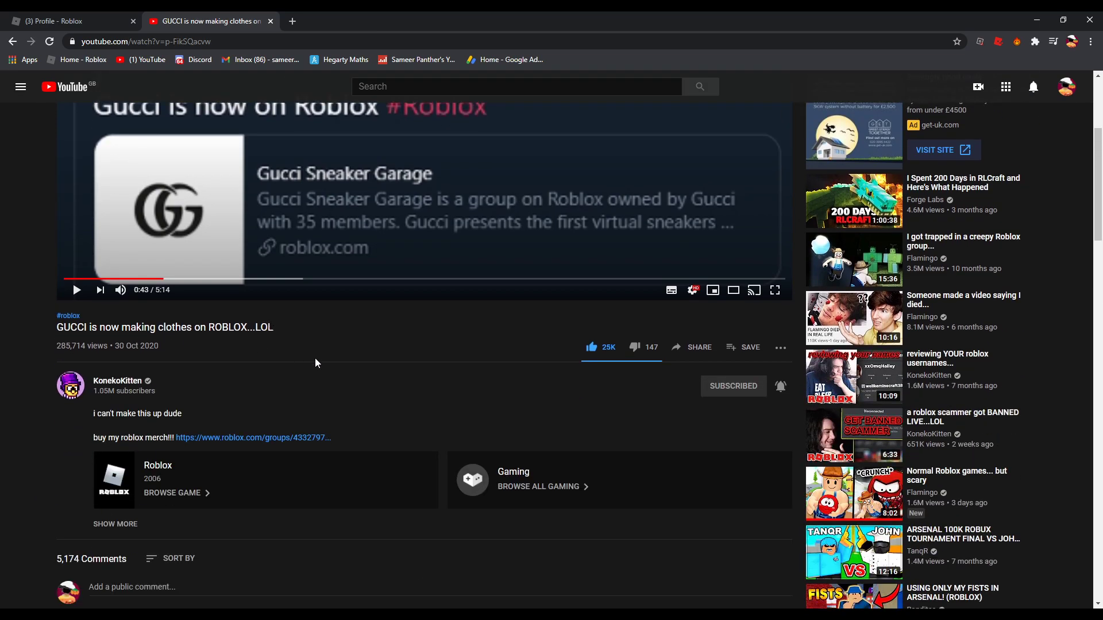
pyautogui.scroll(2, 315, 363)
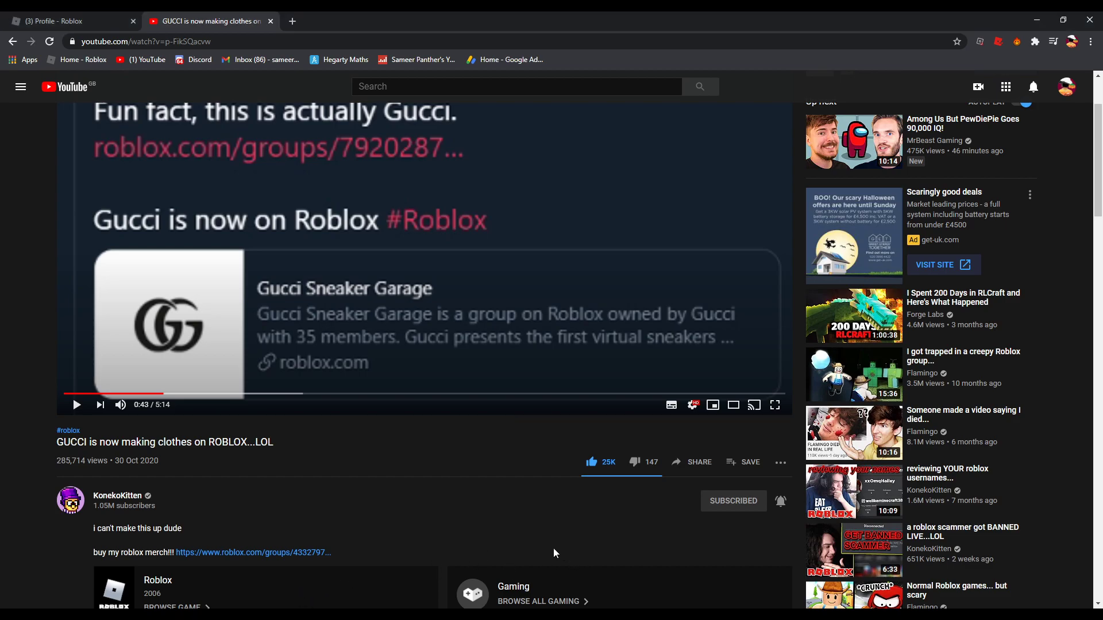
pyautogui.scroll(-2, 3, 370)
pyautogui.scroll(4, 29, 396)
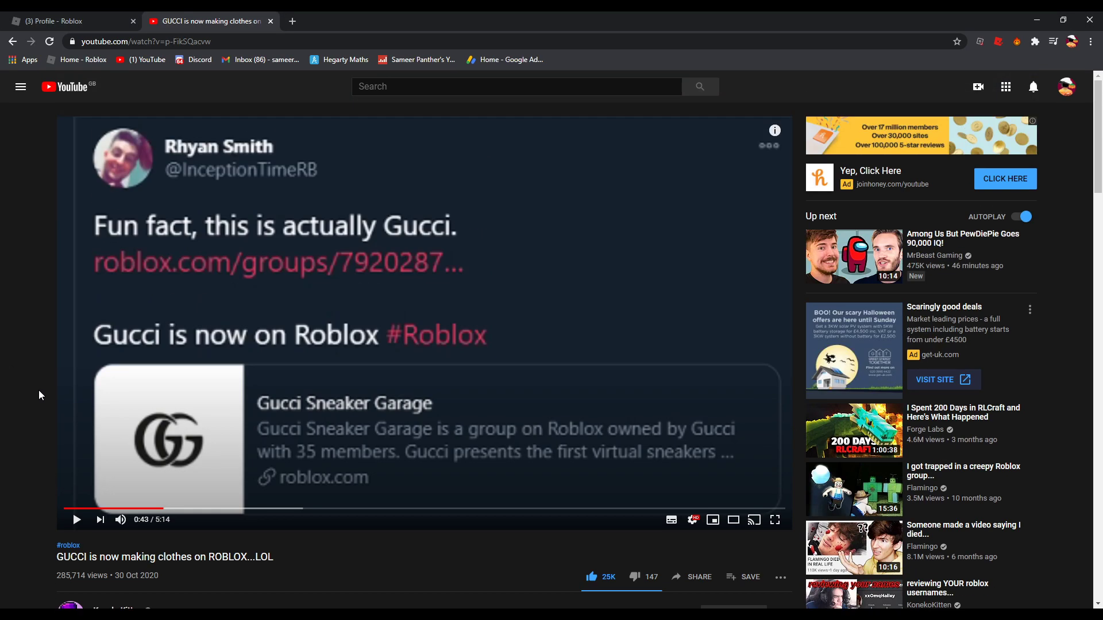
pyautogui.scroll(-3, 463, 477)
pyautogui.scroll(3, 207, 479)
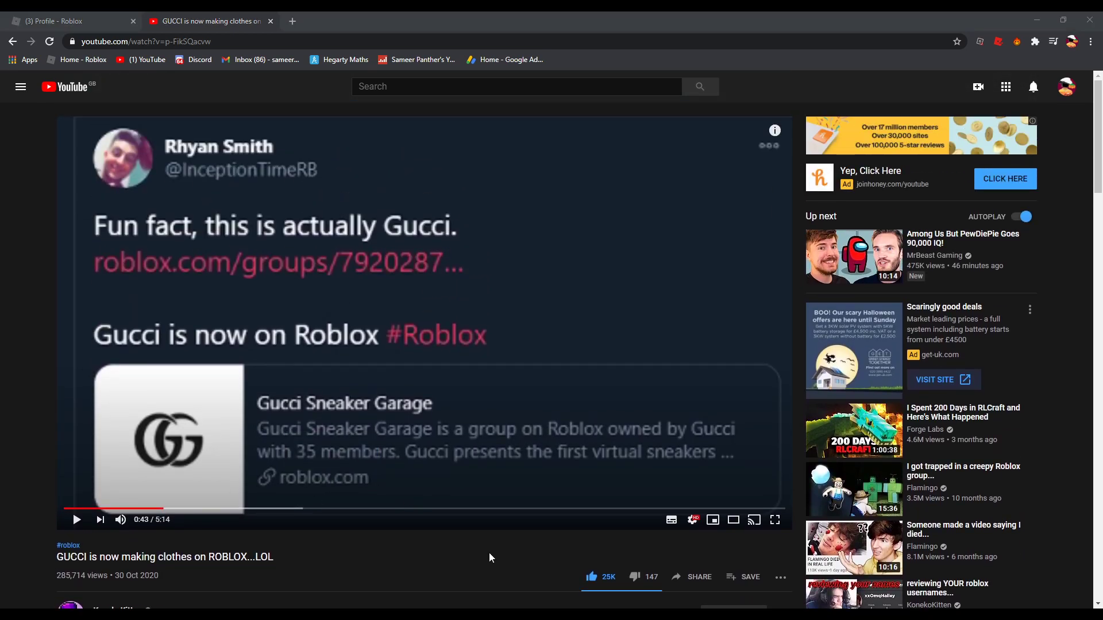
pyautogui.click(107, 18)
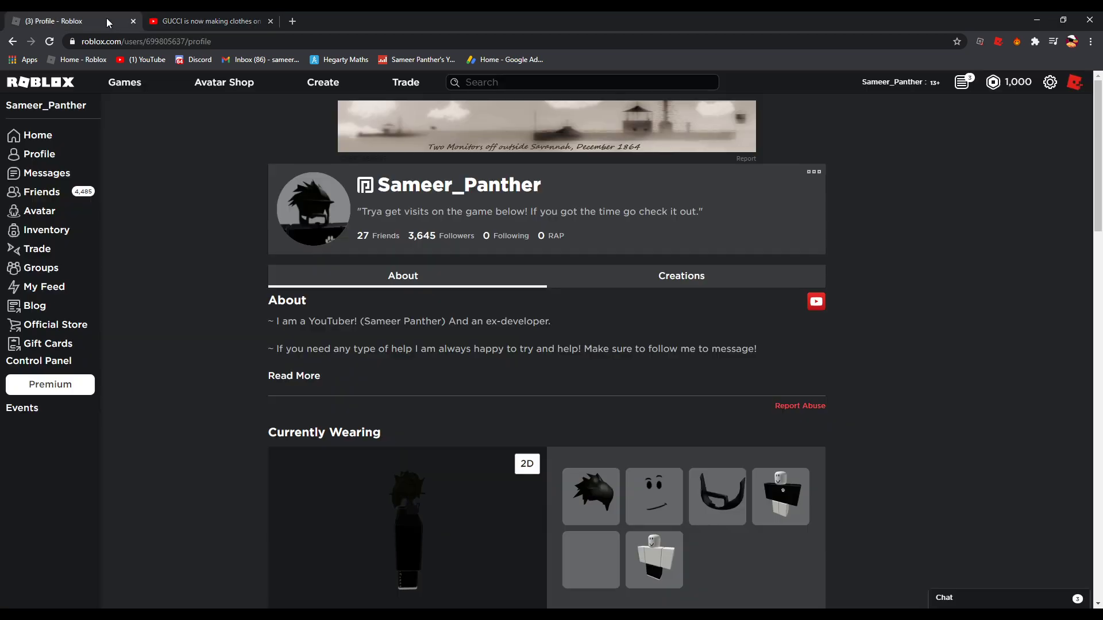
pyautogui.hotkey('ctrl', 'Tab')
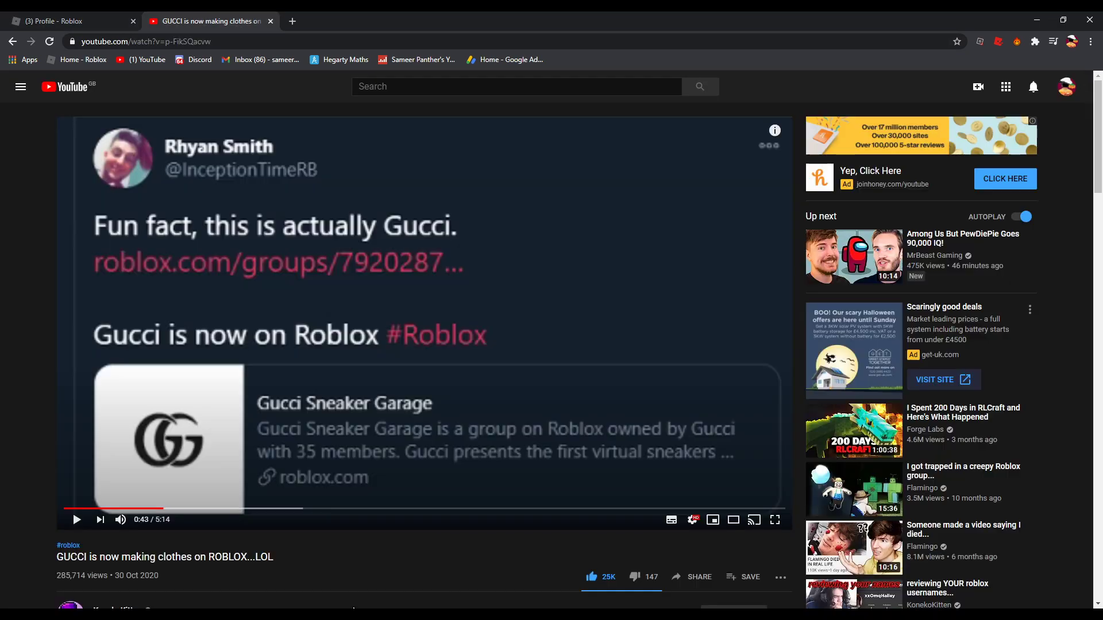
# - Join the Gucci Sneaker Garage group from its group page
pyautogui.click(440, 573)
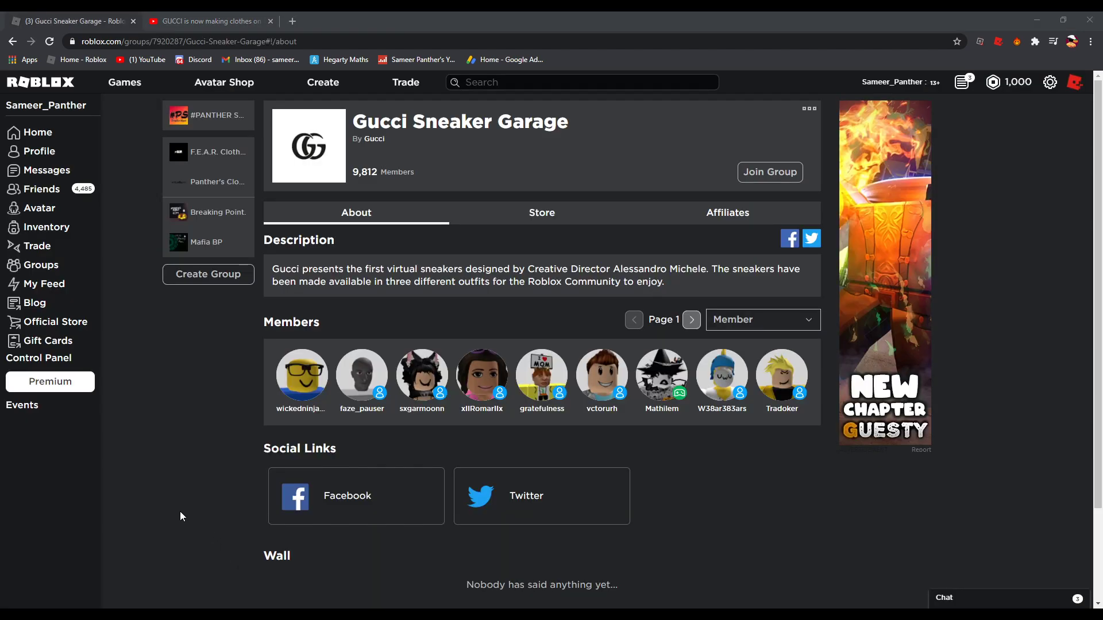
pyautogui.click(180, 512)
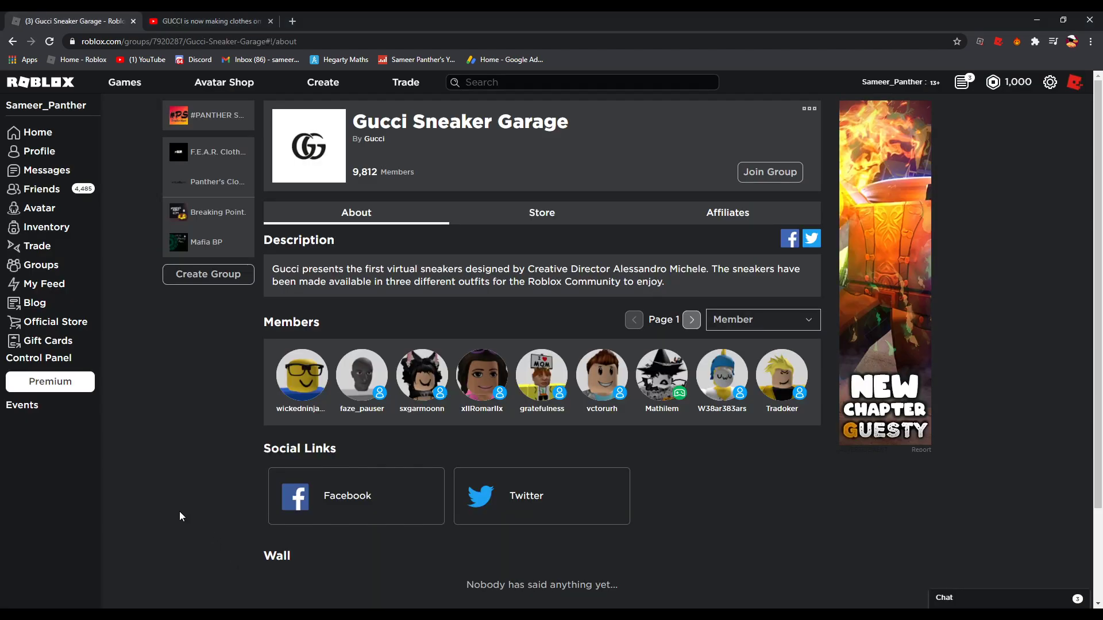
pyautogui.click(769, 172)
pyautogui.scroll(-1, 211, 426)
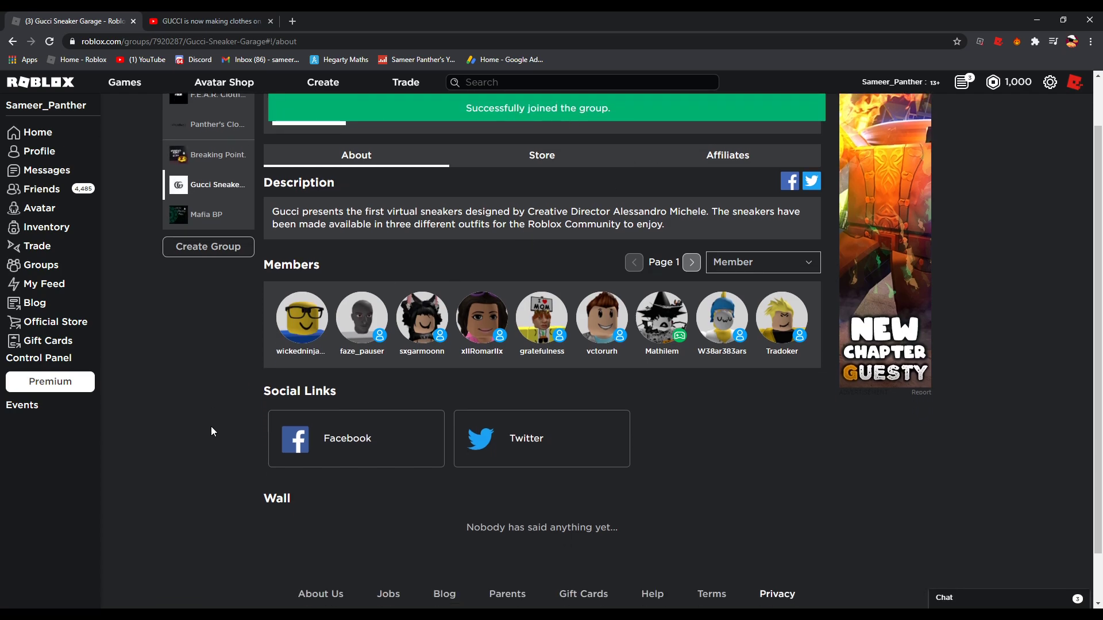
pyautogui.scroll(1, 213, 414)
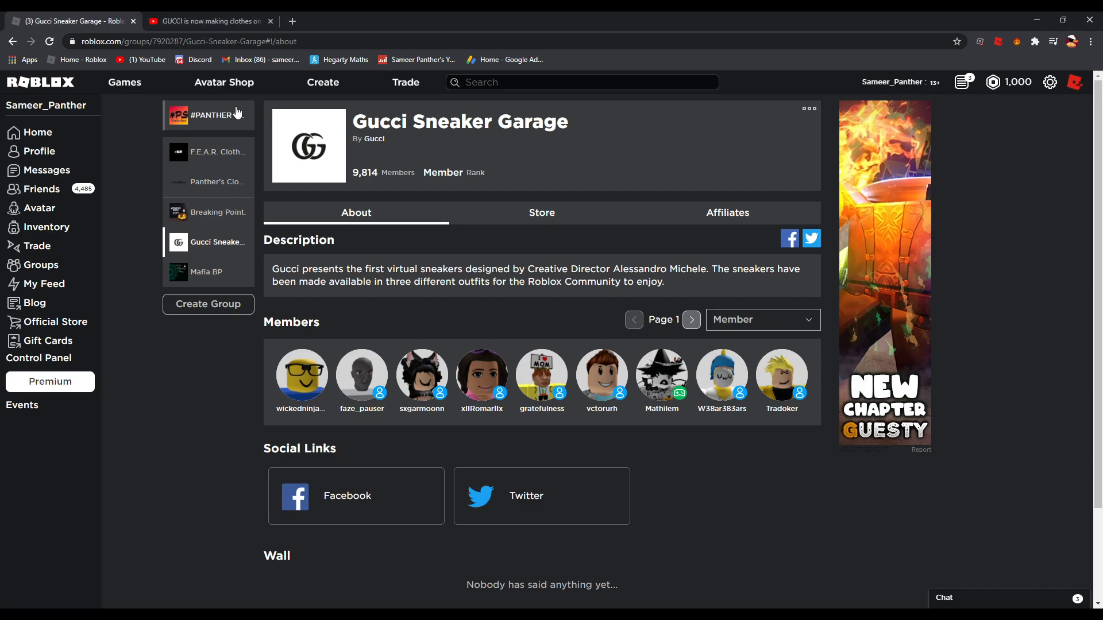
# - Visit the #PANTHER SQUAD and Panther's Clothing group pages, then close a member's profile
pyautogui.click(222, 124)
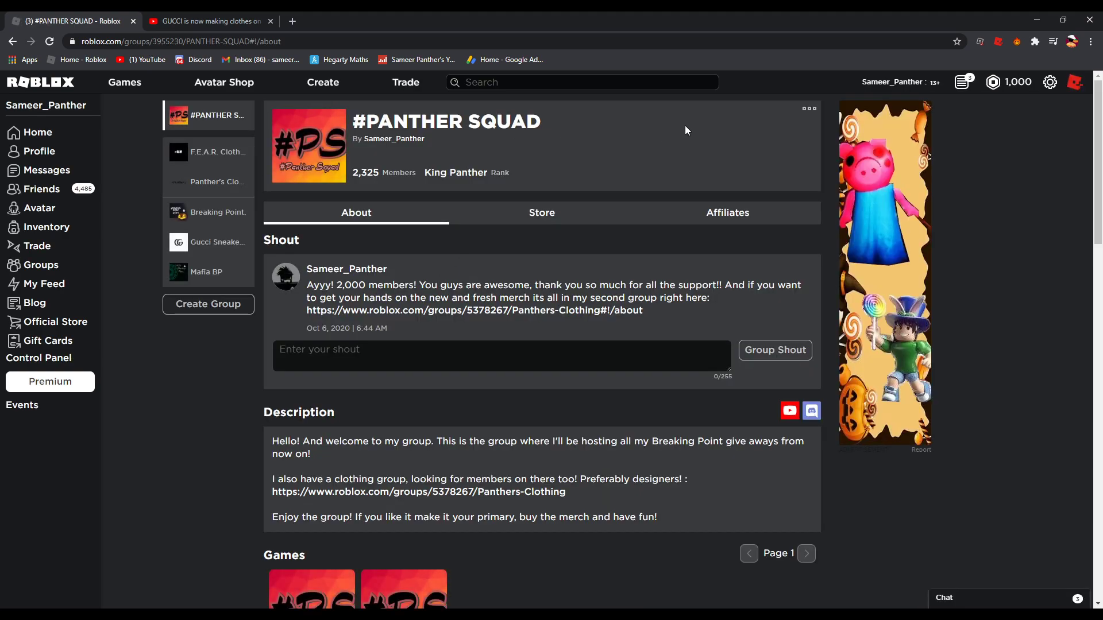
pyautogui.click(809, 114)
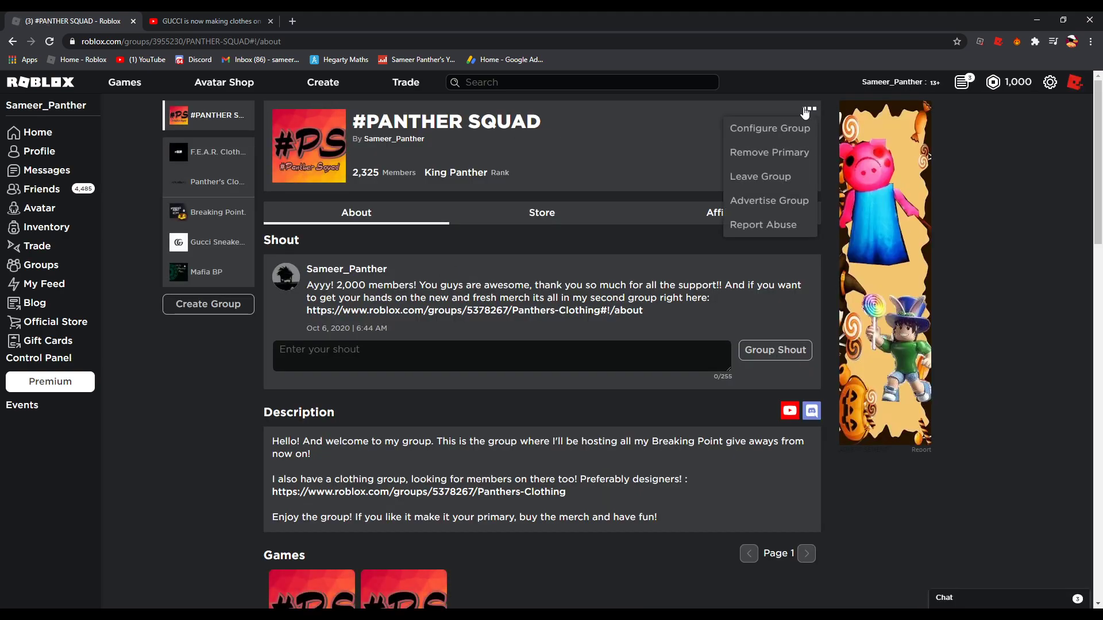
pyautogui.click(196, 187)
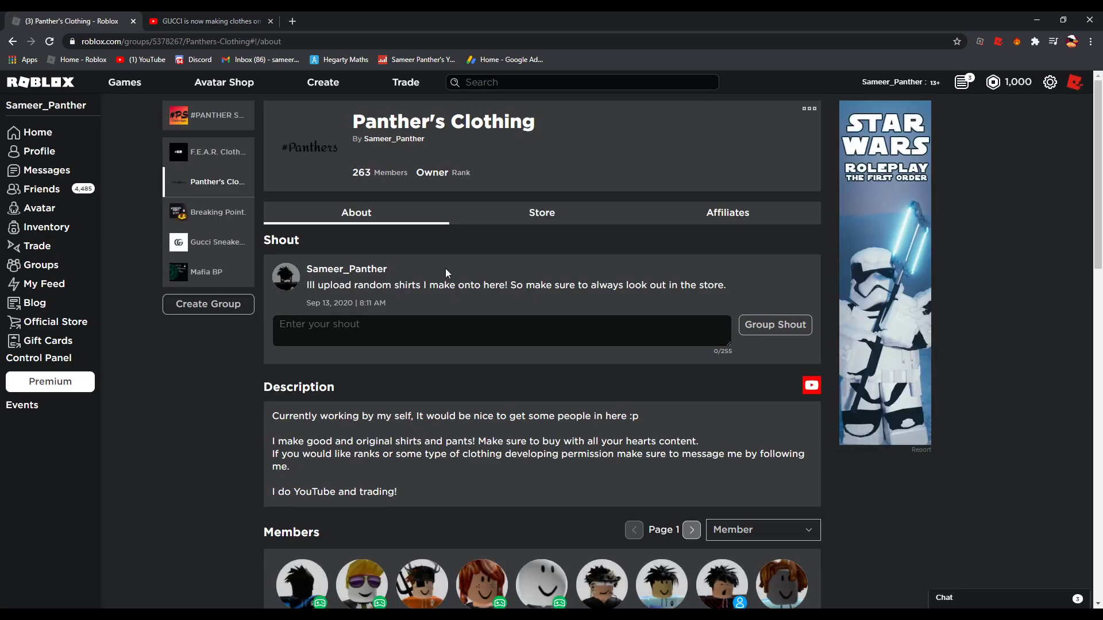
pyautogui.scroll(-1, 141, 386)
pyautogui.scroll(-1, 125, 388)
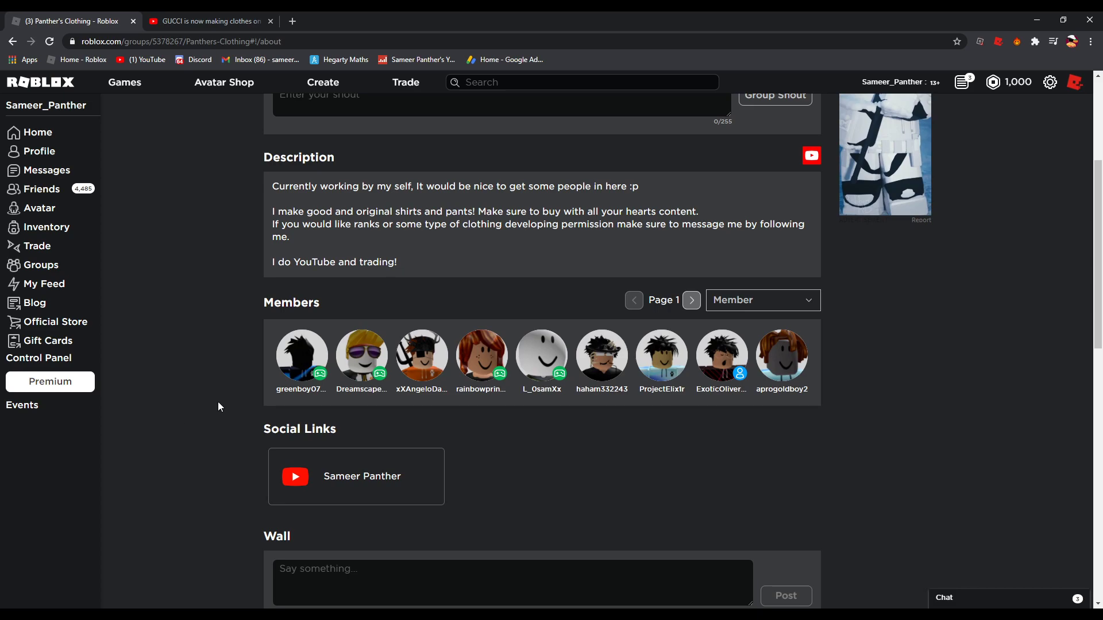
pyautogui.scroll(1, 495, 254)
pyautogui.scroll(1, 470, 248)
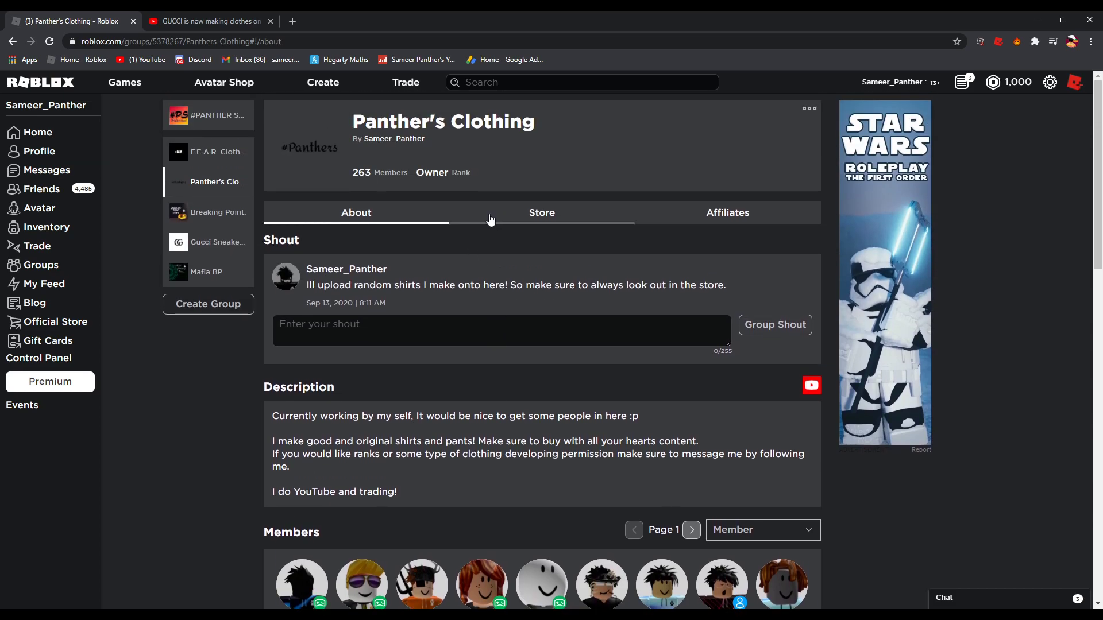
pyautogui.scroll(-1, 224, 412)
pyautogui.scroll(-1, 207, 405)
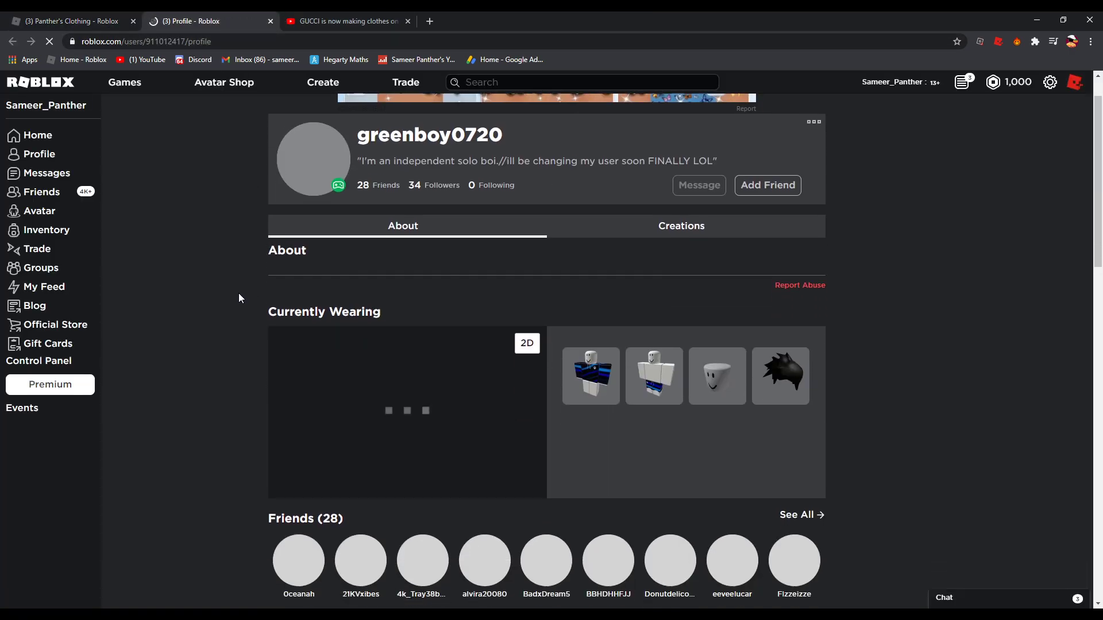
pyautogui.scroll(-1, 345, 319)
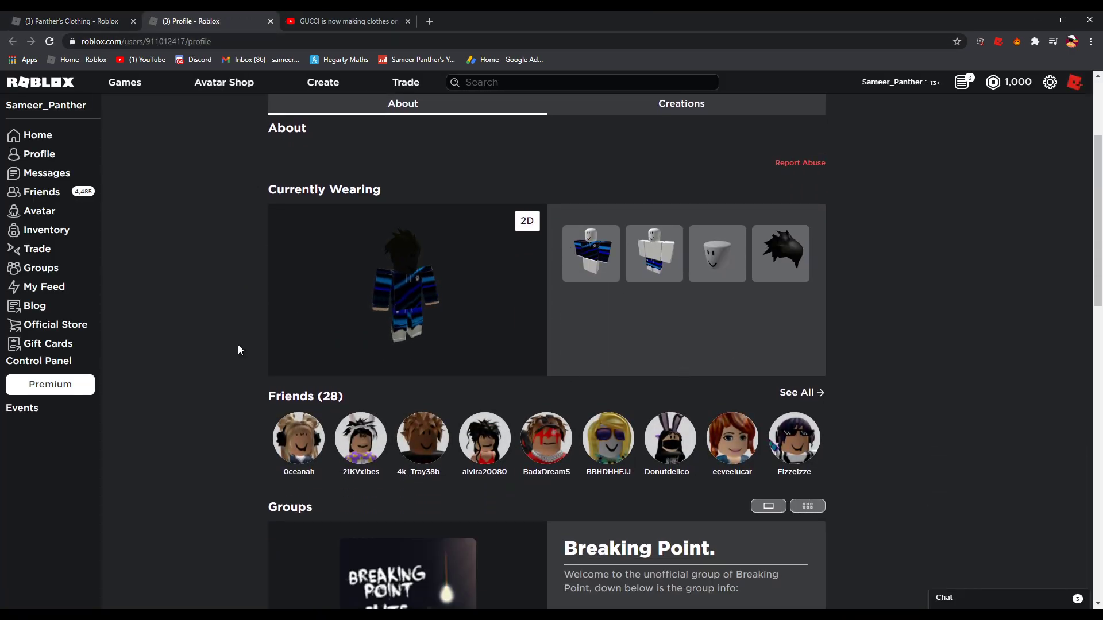
pyautogui.scroll(2, 222, 352)
pyautogui.hotkey('ctrl', 'w')
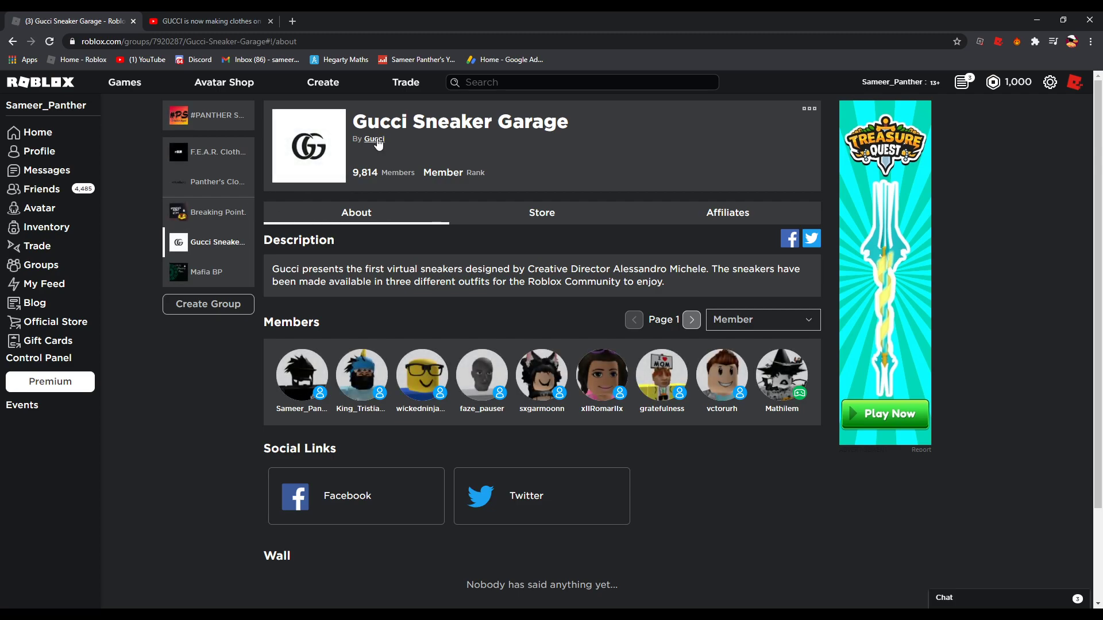
# - Check the Gucci account's profile for Rank Owner of Gucci Sneaker Garage, then close it
pyautogui.middleClick(374, 139)
pyautogui.click(239, 19)
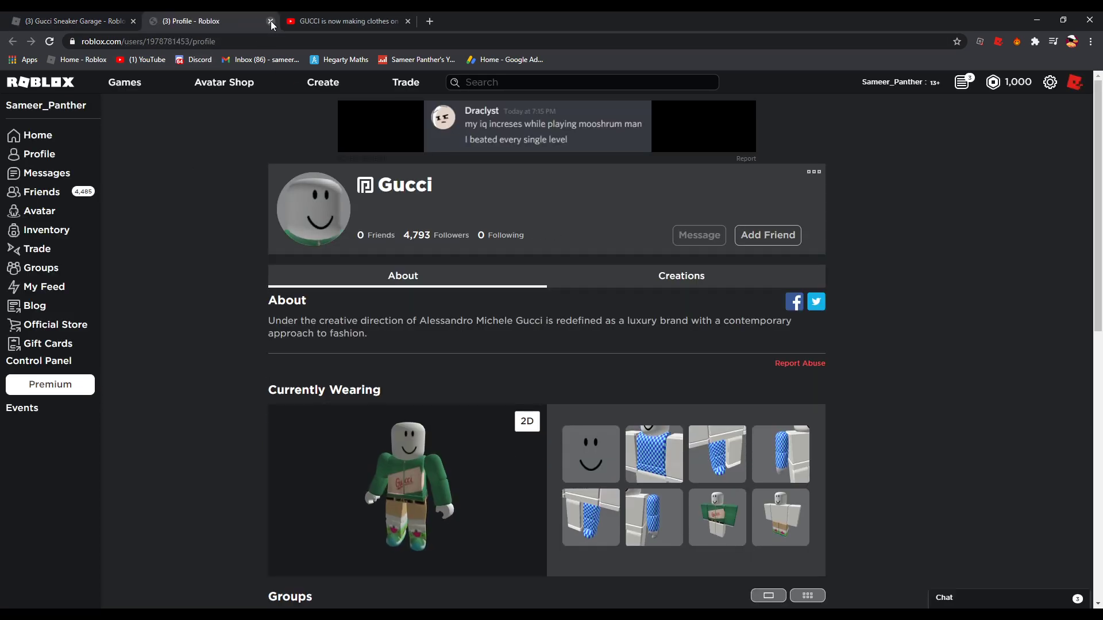
pyautogui.scroll(-3, 185, 216)
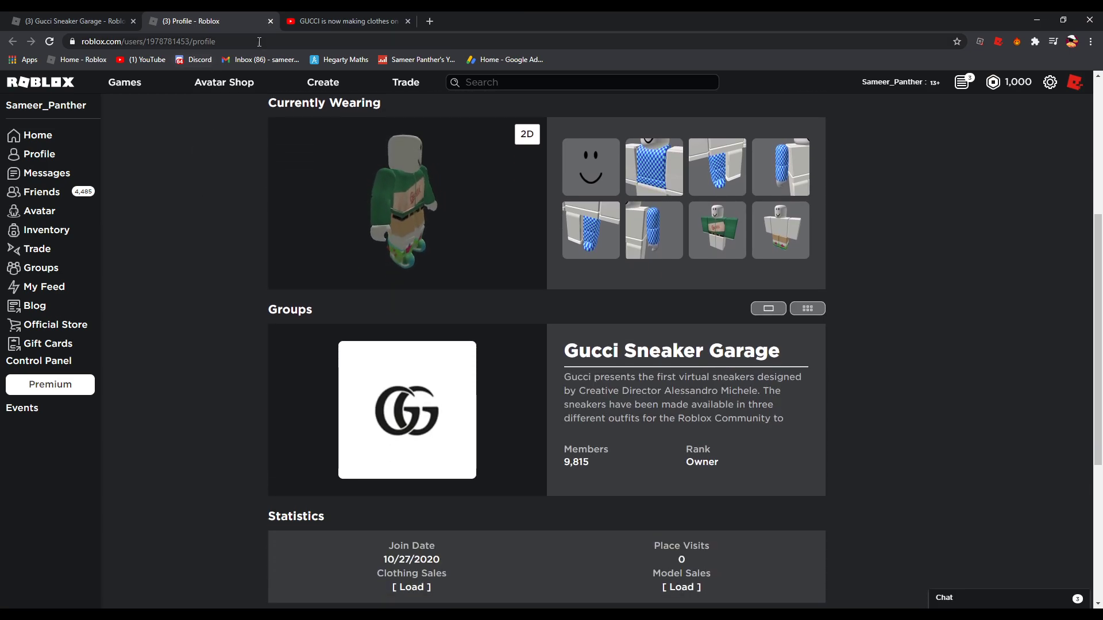
pyautogui.scroll(-1, 193, 143)
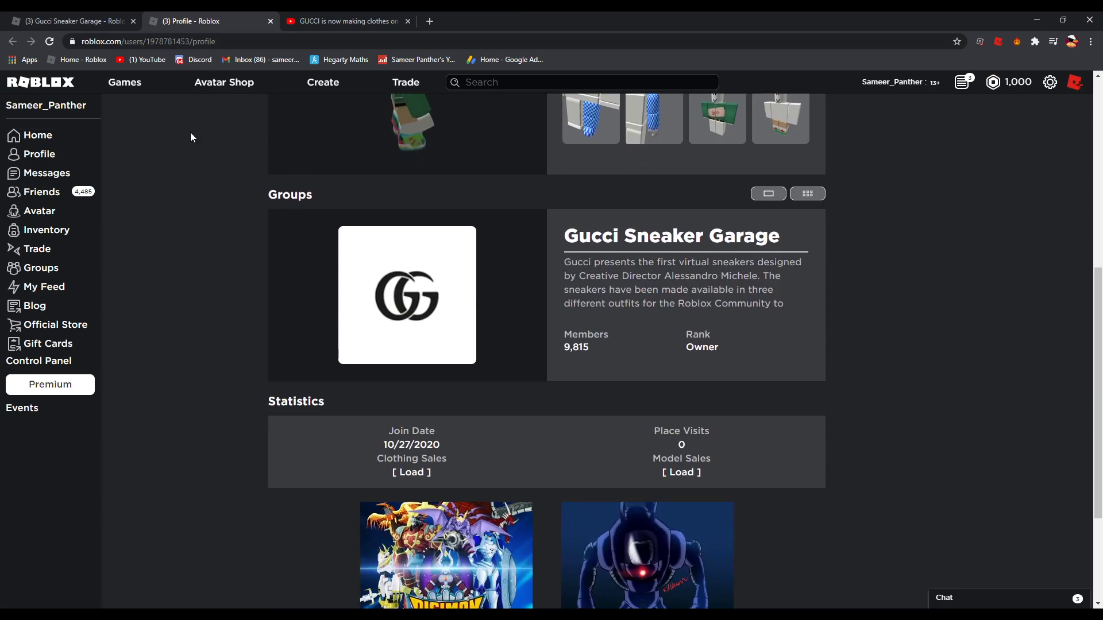
pyautogui.click(78, 21)
pyautogui.click(270, 20)
# - Compare the Gucci Sneaker Garage group details, now 9,814 members, with the YouTube video
pyautogui.tripleClick(518, 122)
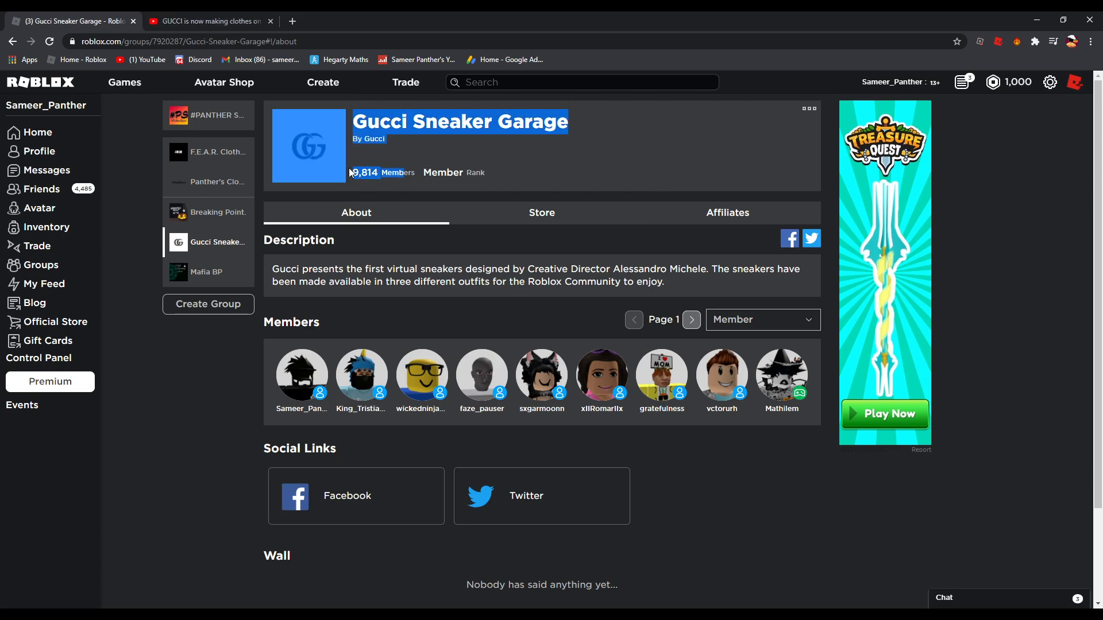
pyautogui.click(539, 162)
pyautogui.hotkey('ctrl', 'Tab')
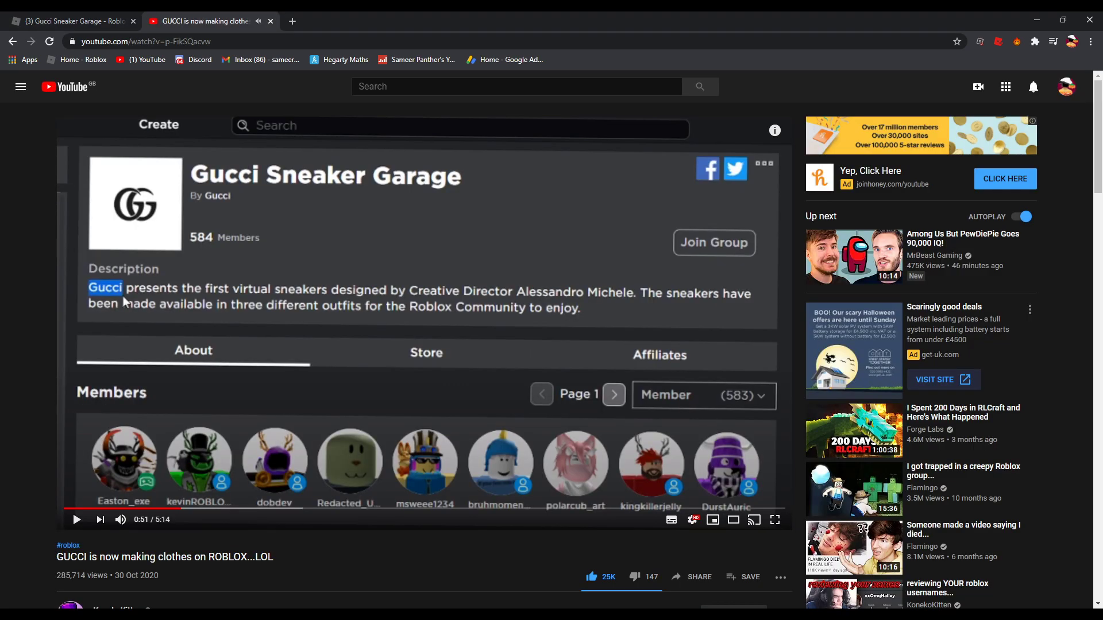
pyautogui.click(442, 558)
pyautogui.click(76, 21)
pyautogui.tripleClick(517, 122)
pyautogui.click(615, 160)
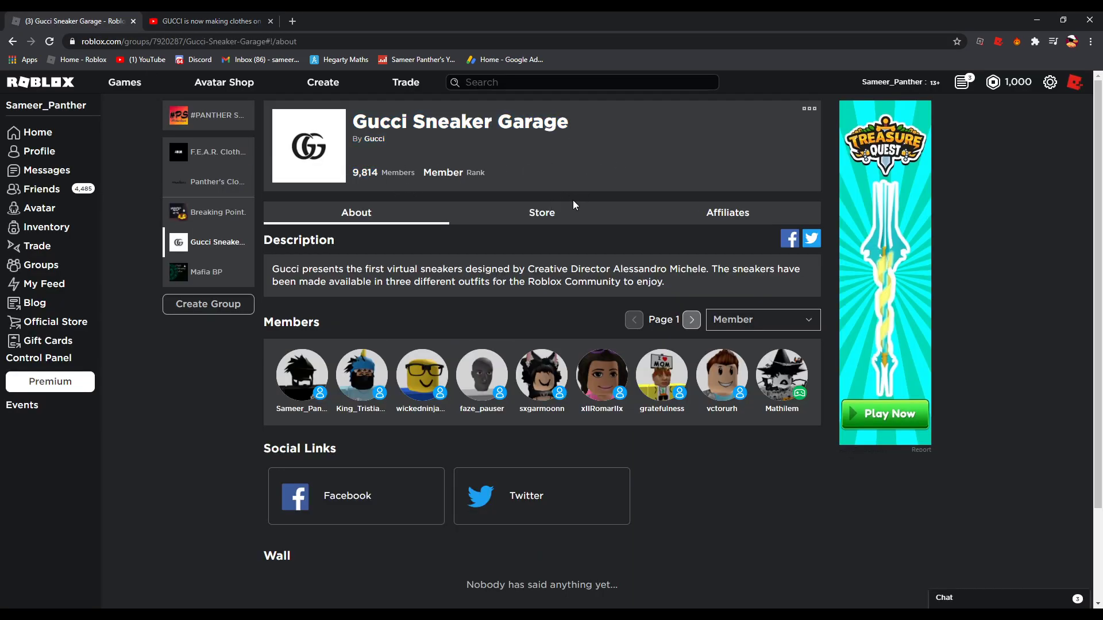
pyautogui.click(526, 216)
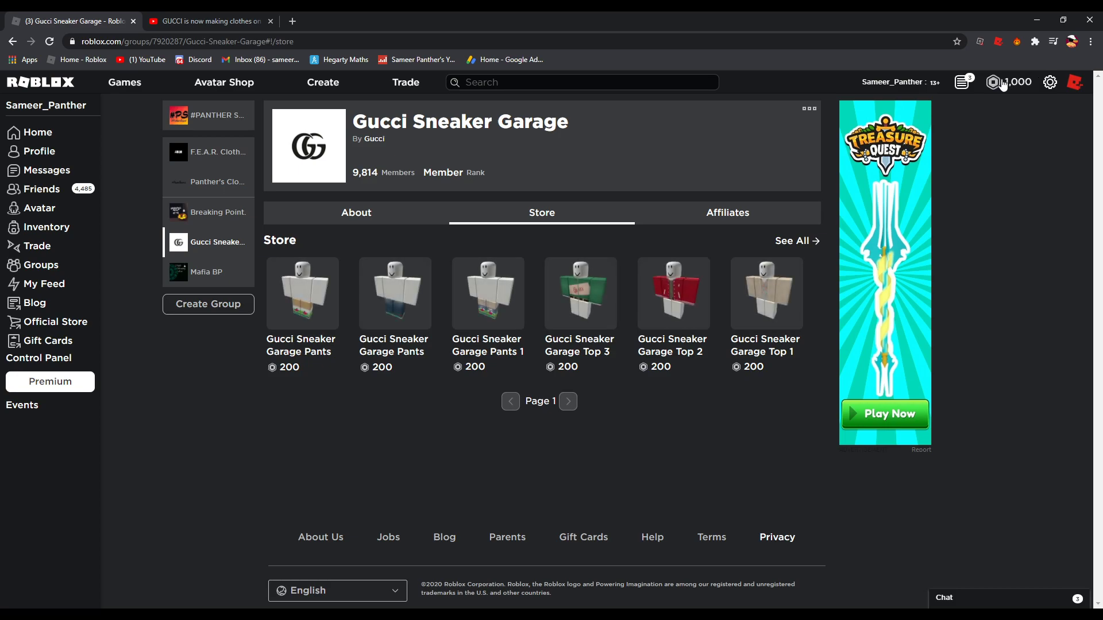
pyautogui.click(1041, 422)
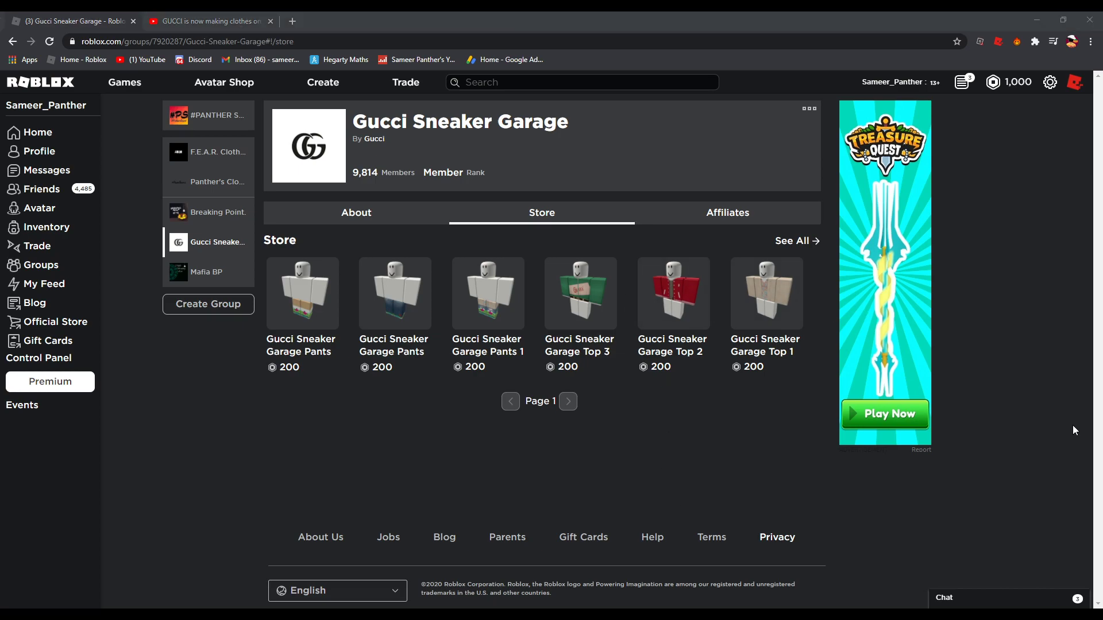
pyautogui.click(992, 81)
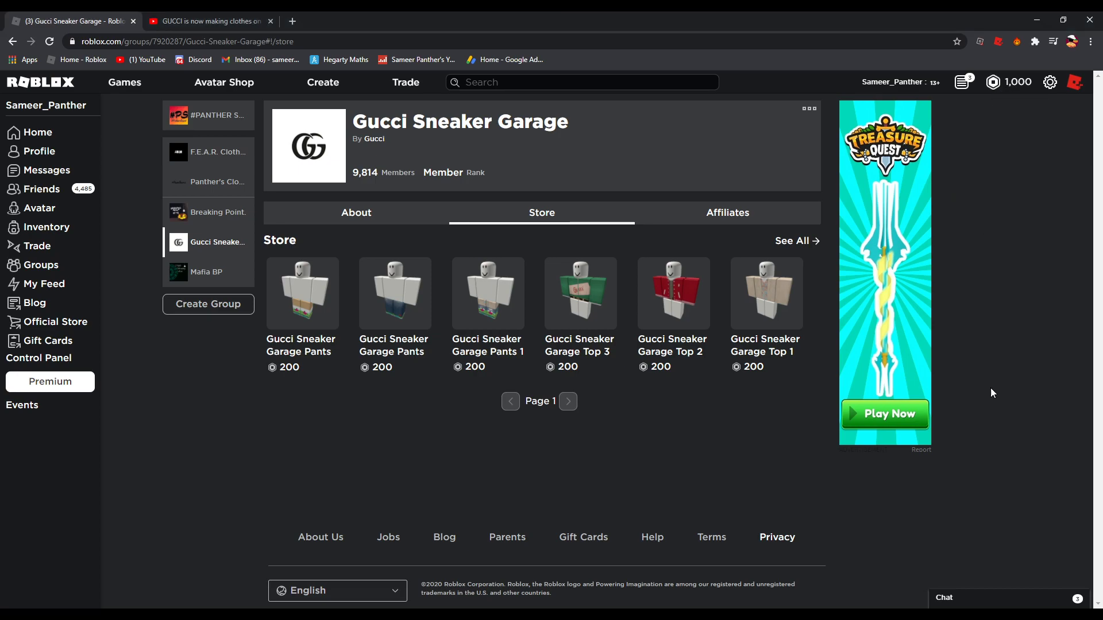
pyautogui.click(183, 437)
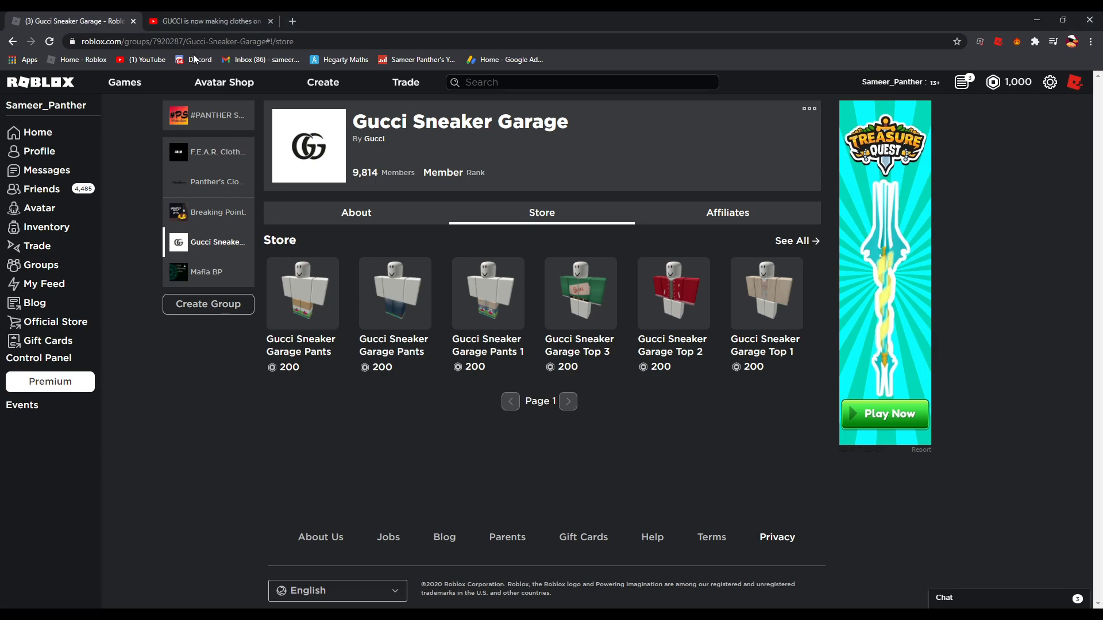
# - Inspect the Gucci account's Currently Wearing outfit in a new tab, rotating its avatar
pyautogui.middleClick(374, 139)
pyautogui.click(189, 21)
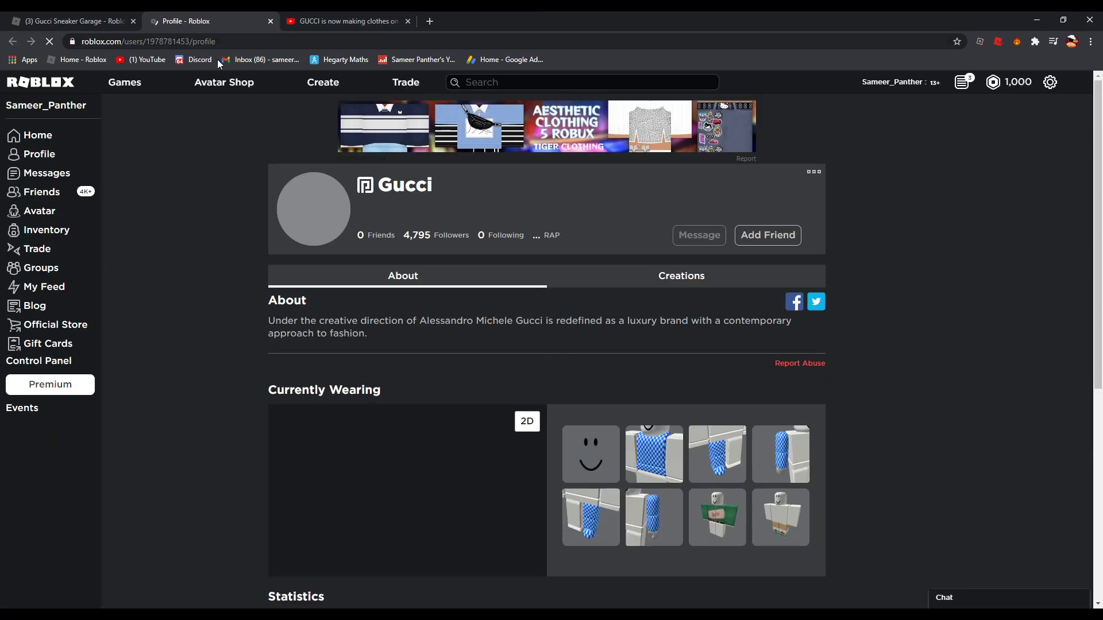
pyautogui.scroll(-1, 211, 211)
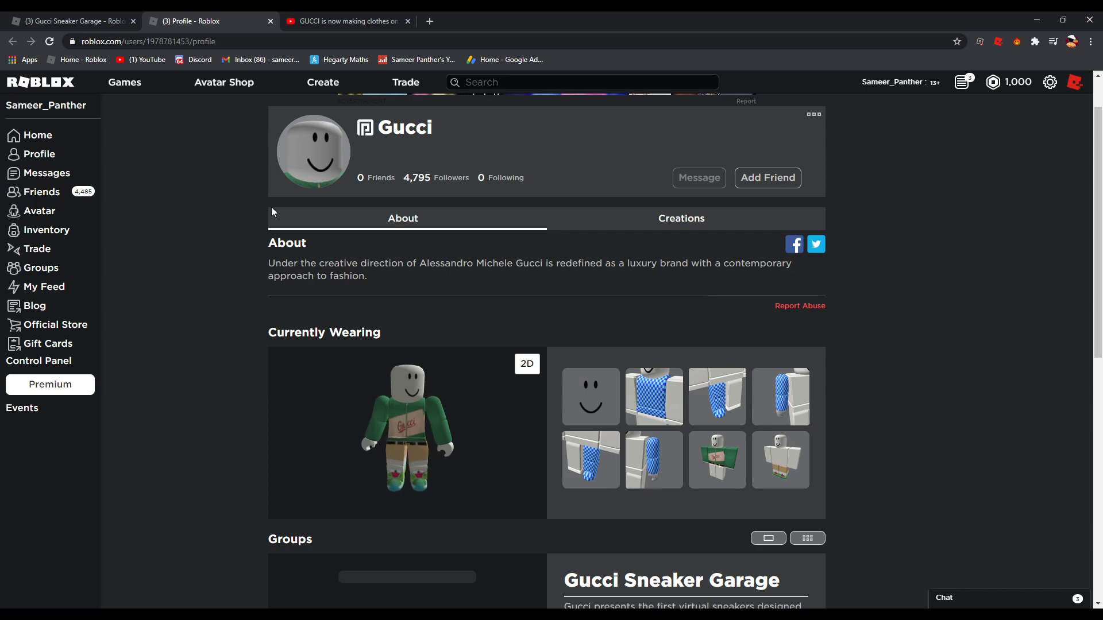
pyautogui.scroll(-1, 236, 251)
pyautogui.scroll(-1, 258, 350)
pyautogui.scroll(1, 518, 341)
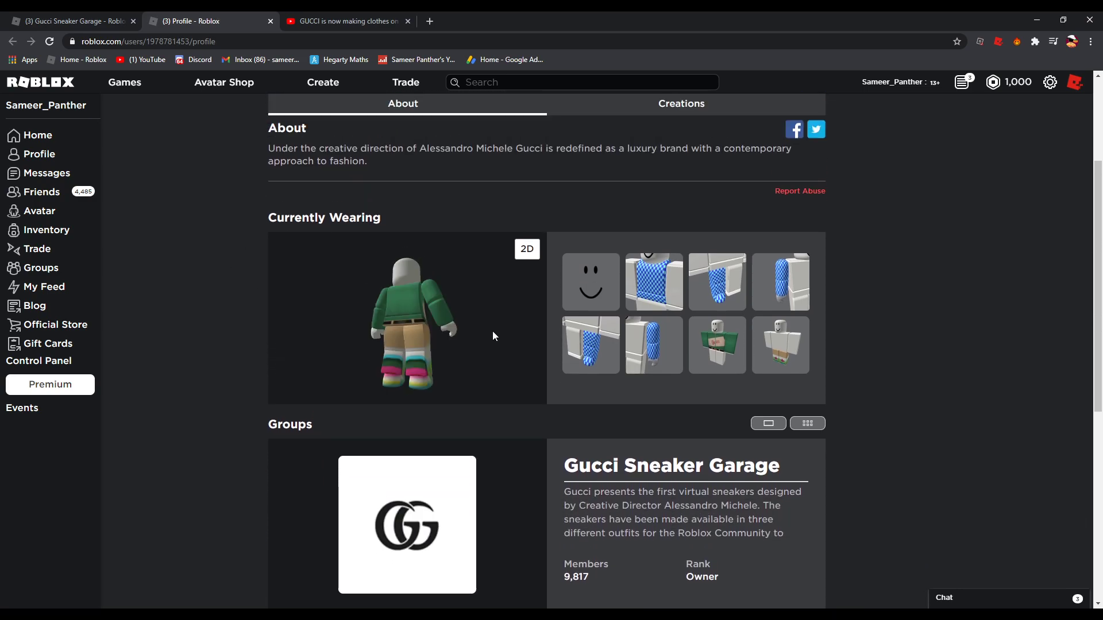
pyautogui.moveTo(487, 337); pyautogui.dragTo(449, 327)
pyautogui.hotkey('ctrl', '1')
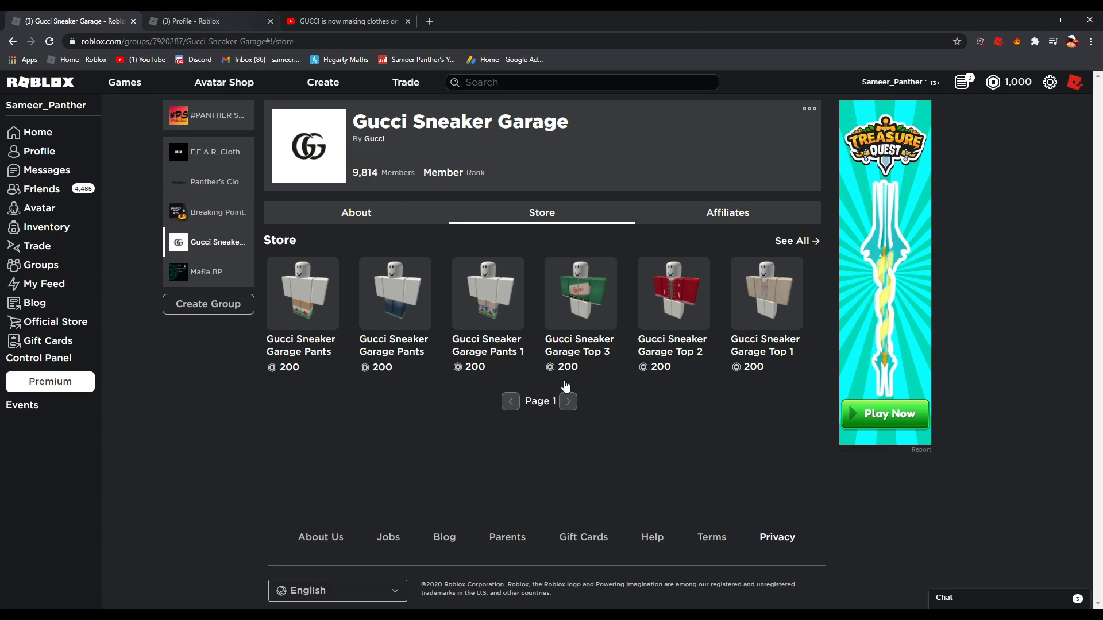
pyautogui.click(215, 21)
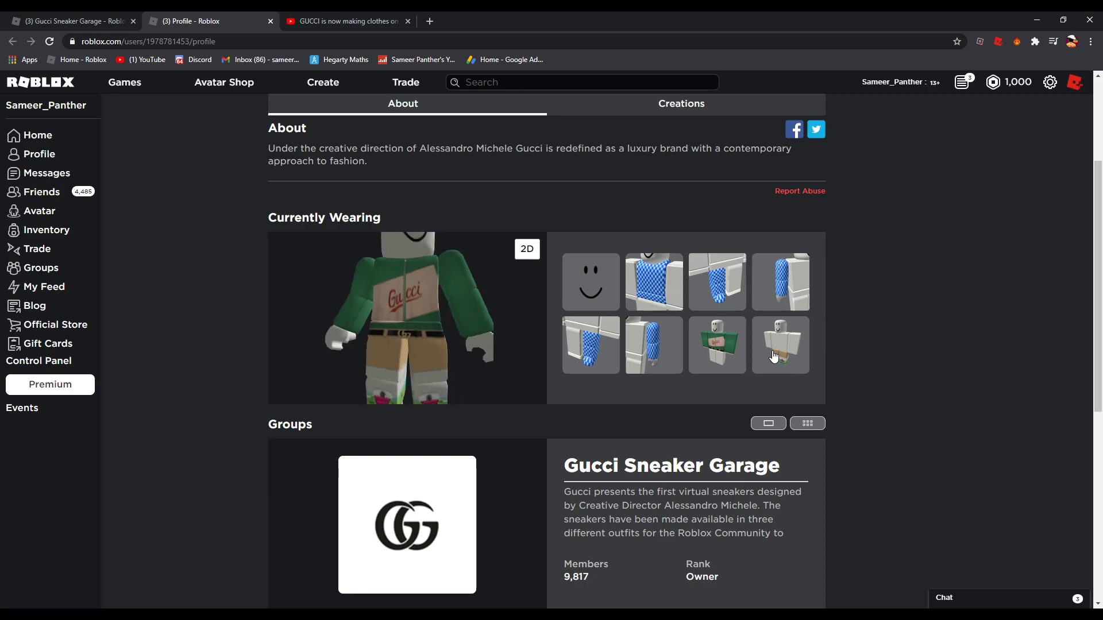
pyautogui.click(87, 21)
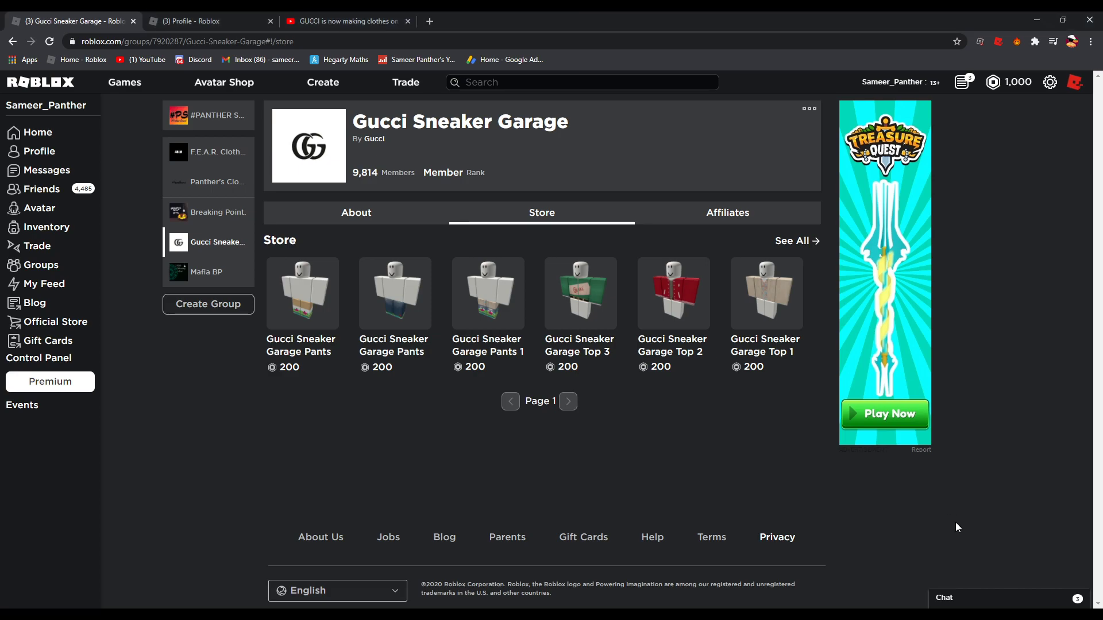
# - Upload the store screenshot unknown.png with its comment to the #lounge channel
pyautogui.hotkey('alt', 'Tab')
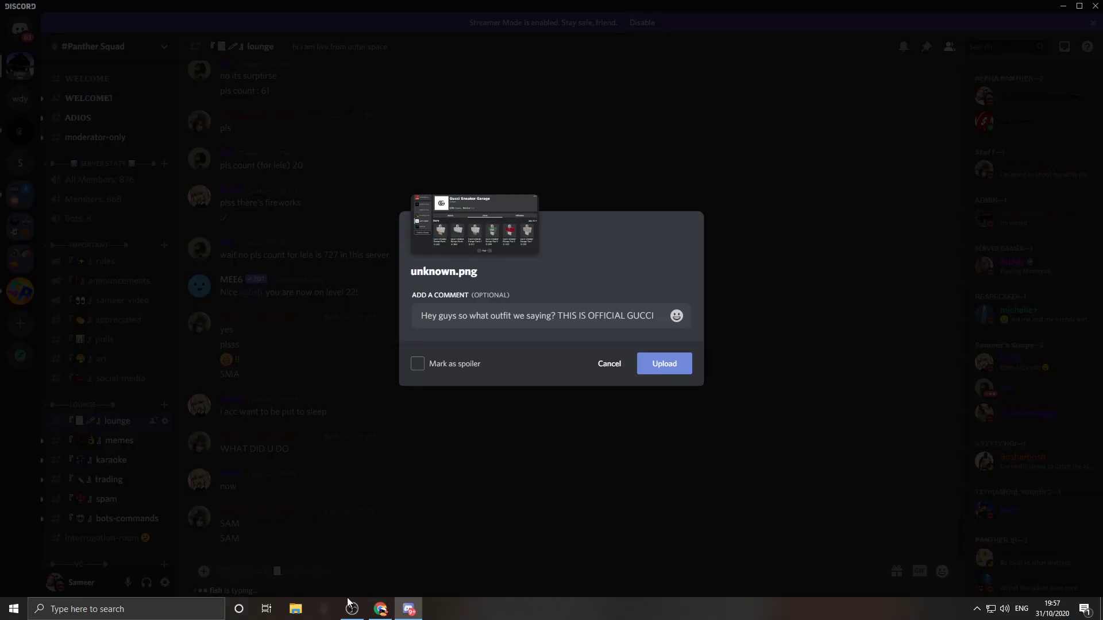
pyautogui.click(587, 551)
pyautogui.hotkey('ctrl', 'v')
pyautogui.click(661, 368)
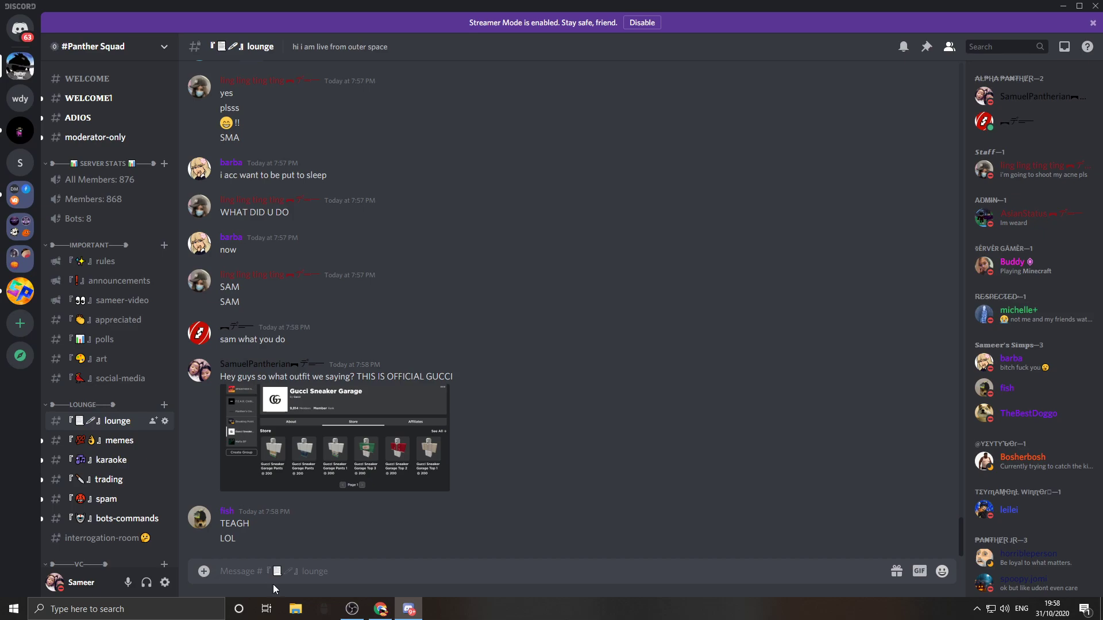
# - View a chatter's profile card and check the screen recording software
pyautogui.click(226, 511)
pyautogui.click(653, 486)
pyautogui.moveTo(512, 379)
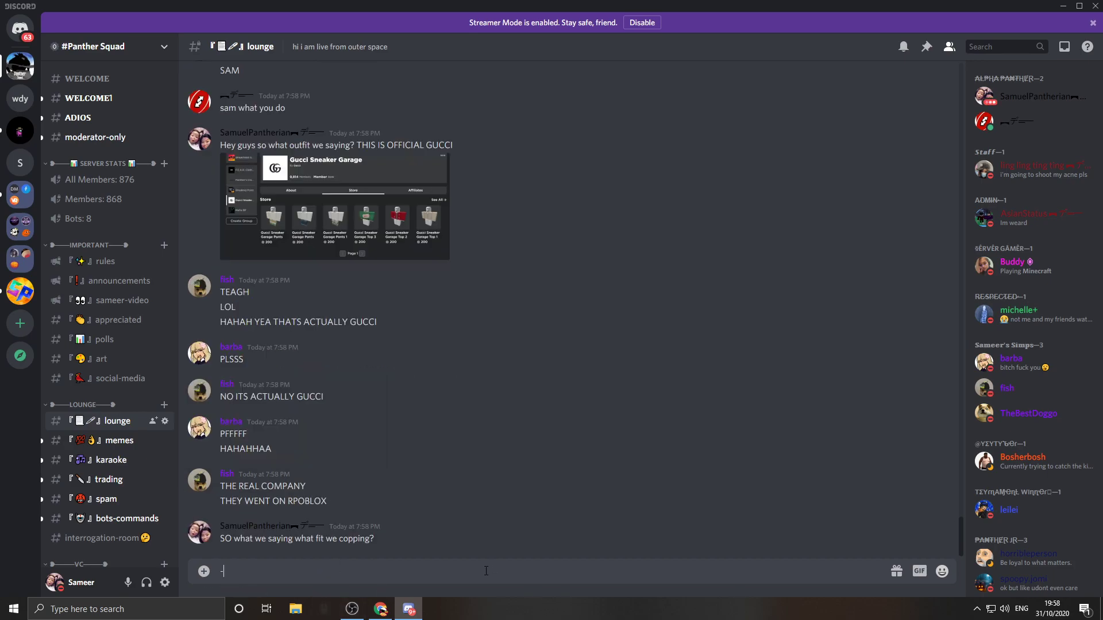
pyautogui.click(351, 610)
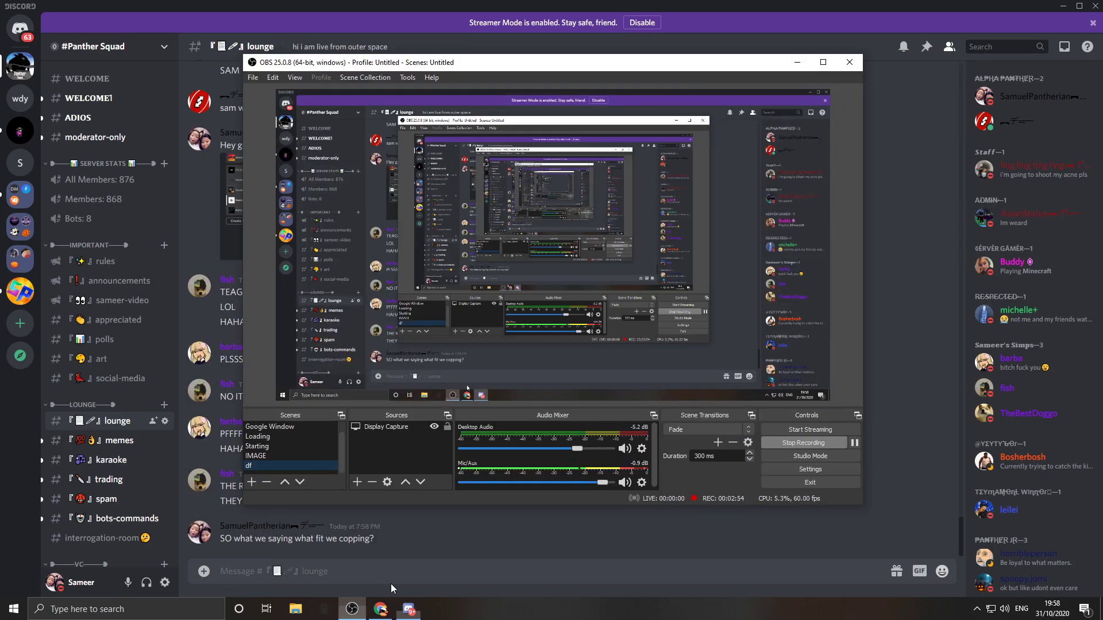
pyautogui.click(595, 535)
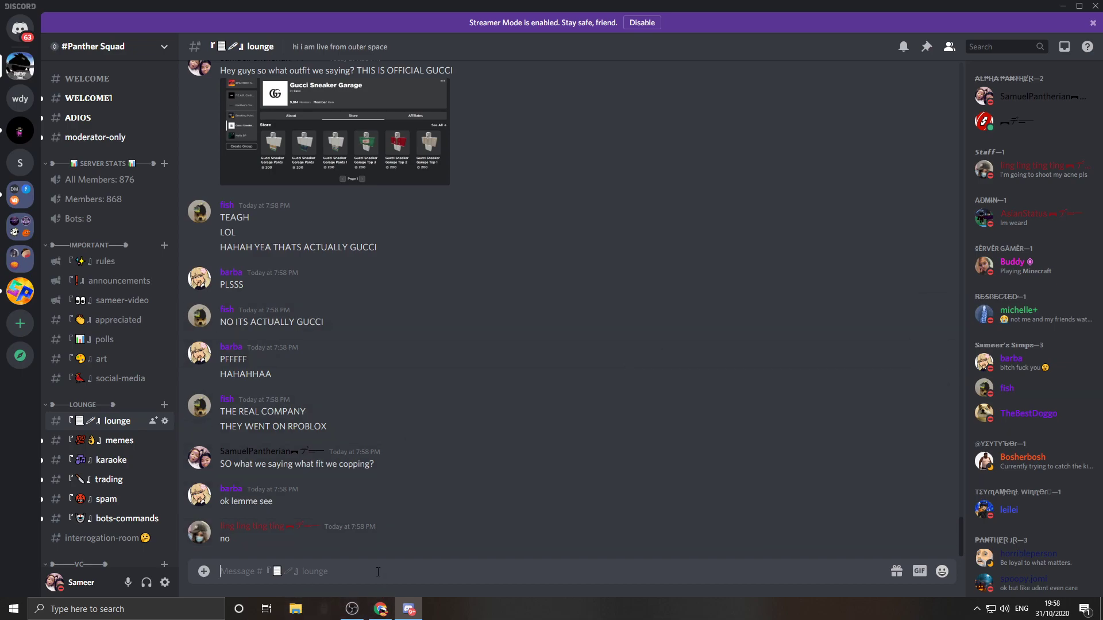
# - Enlarge the posted store screenshot, then begin a draft message in #lounge
pyautogui.click(396, 165)
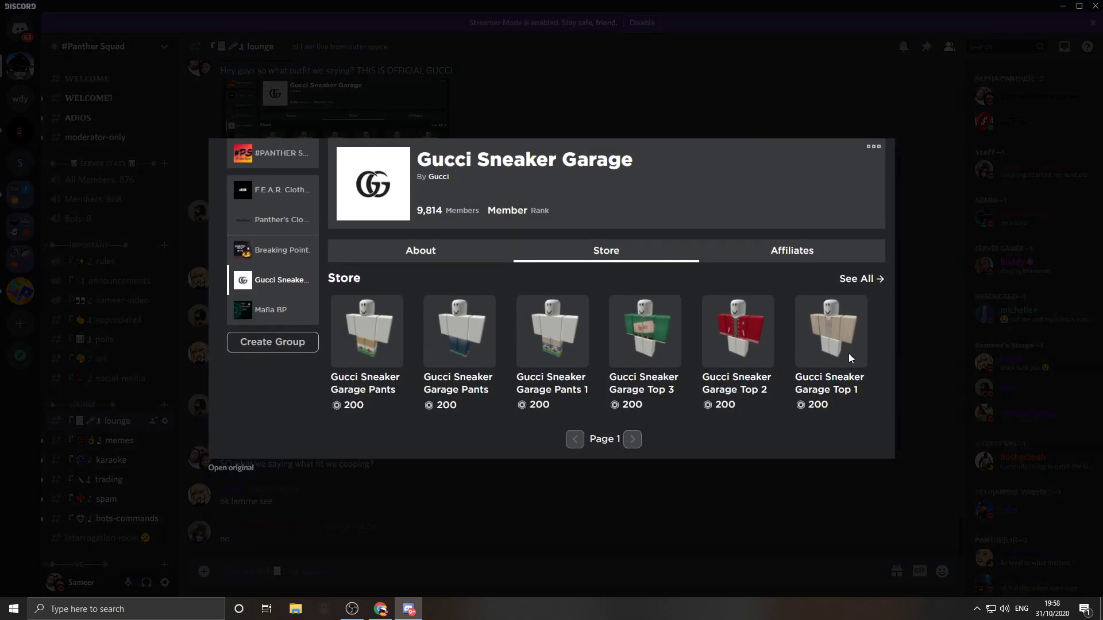
pyautogui.click(549, 505)
pyautogui.click(398, 572)
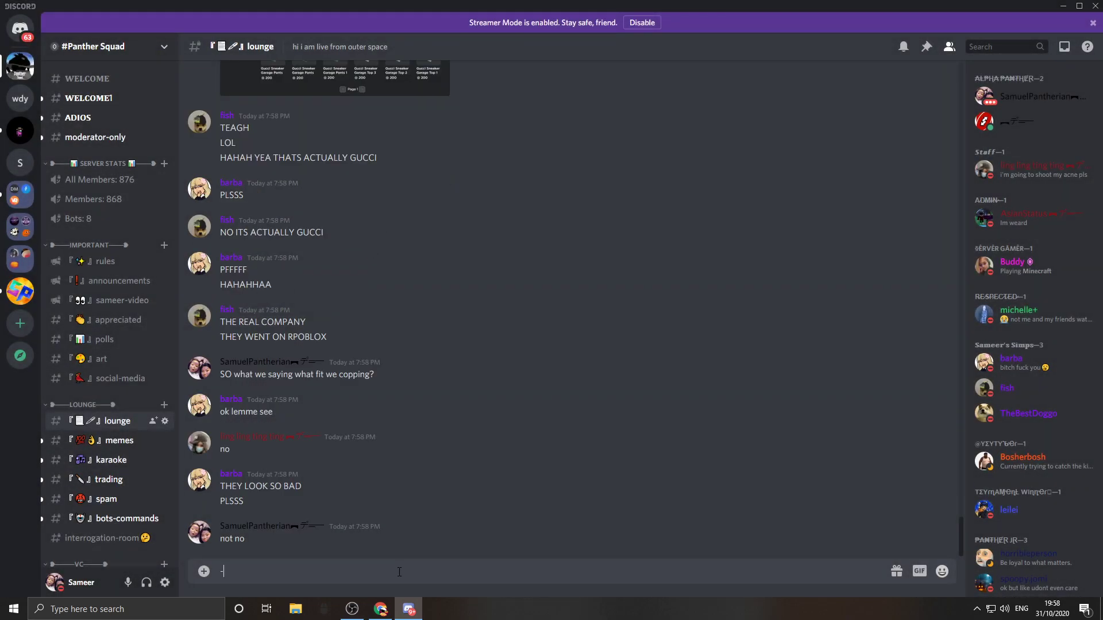
pyautogui.press('BackSpace')
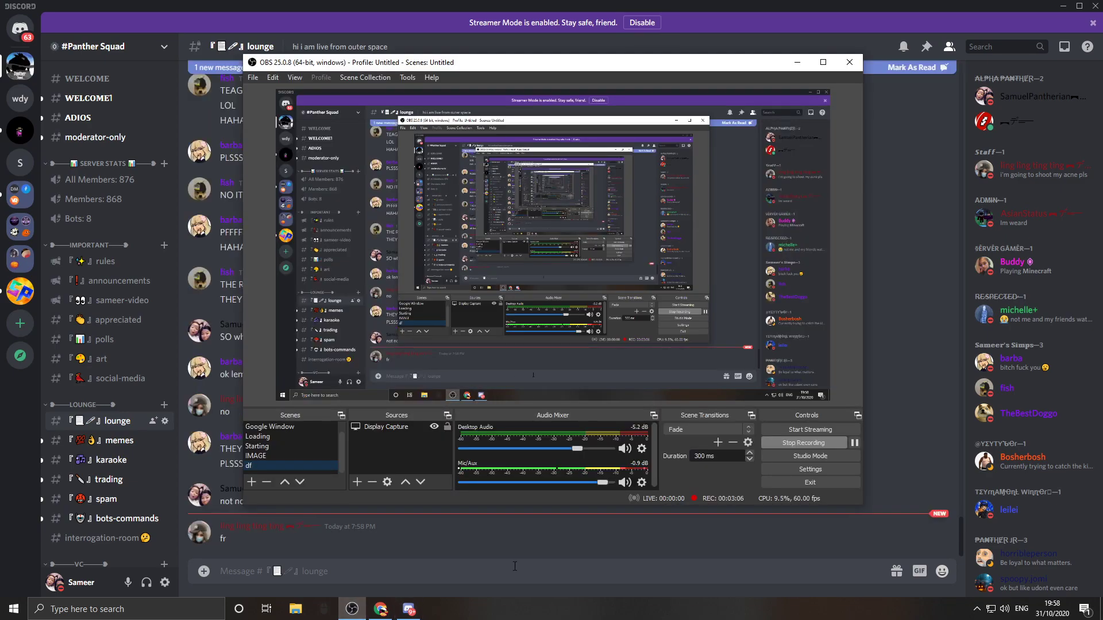
pyautogui.write('-')
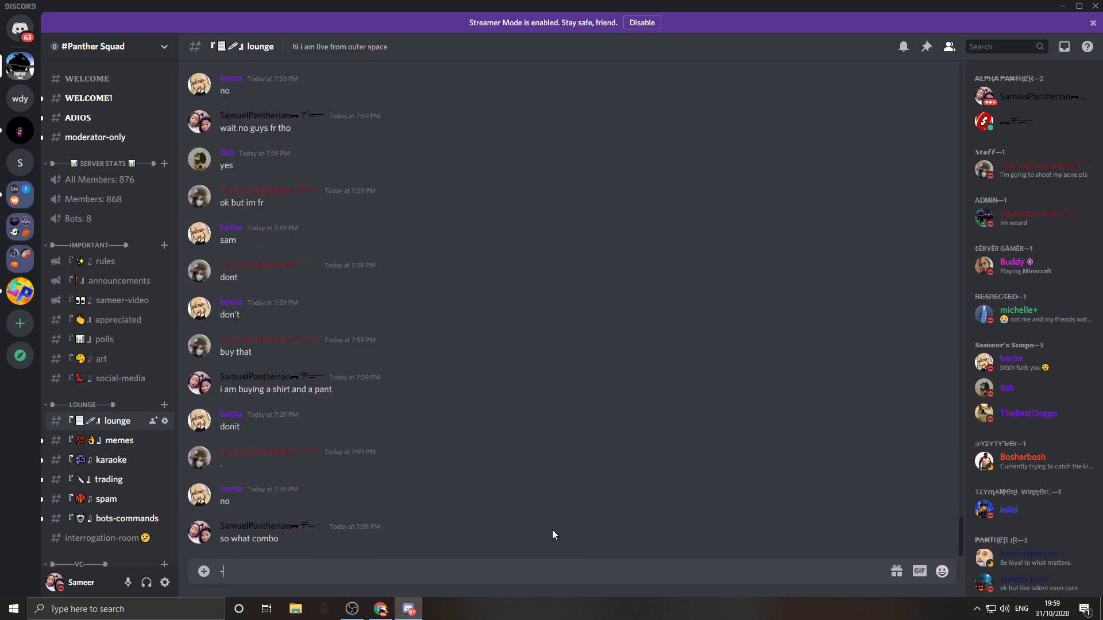
pyautogui.press('BackSpace')
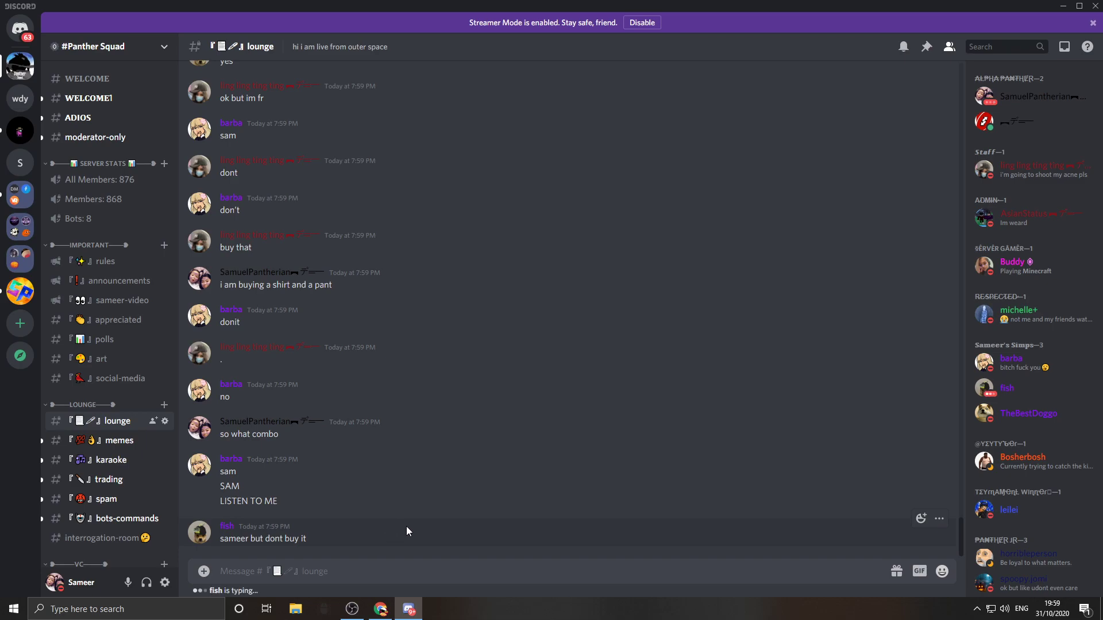
pyautogui.write('-')
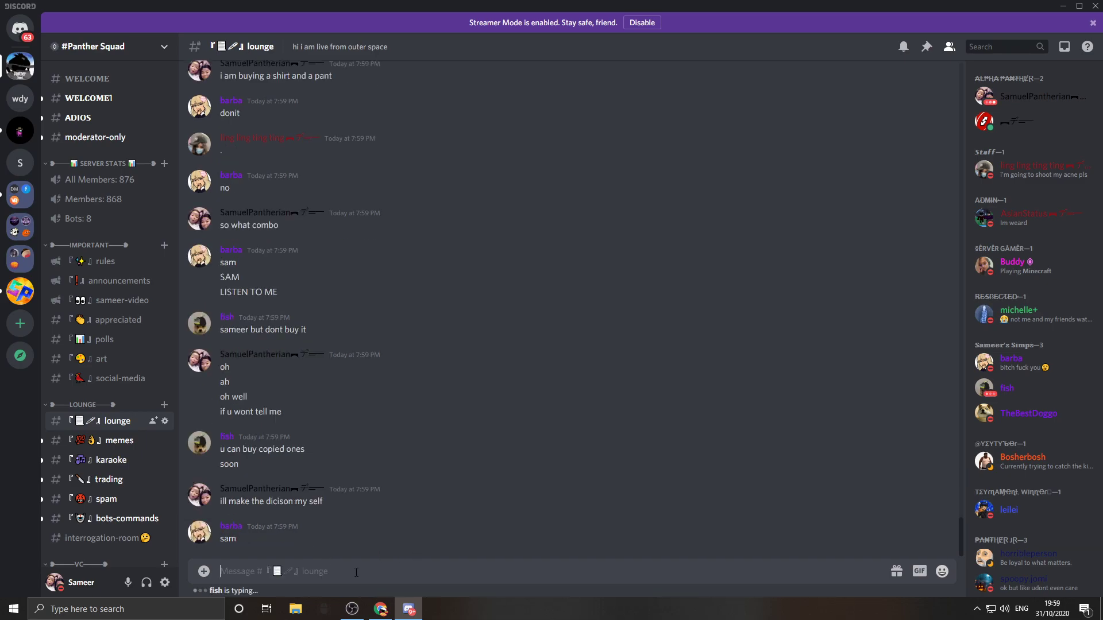
# - Switch among the Roblox store, Discord chat and recording window while following the discussion
pyautogui.click(380, 609)
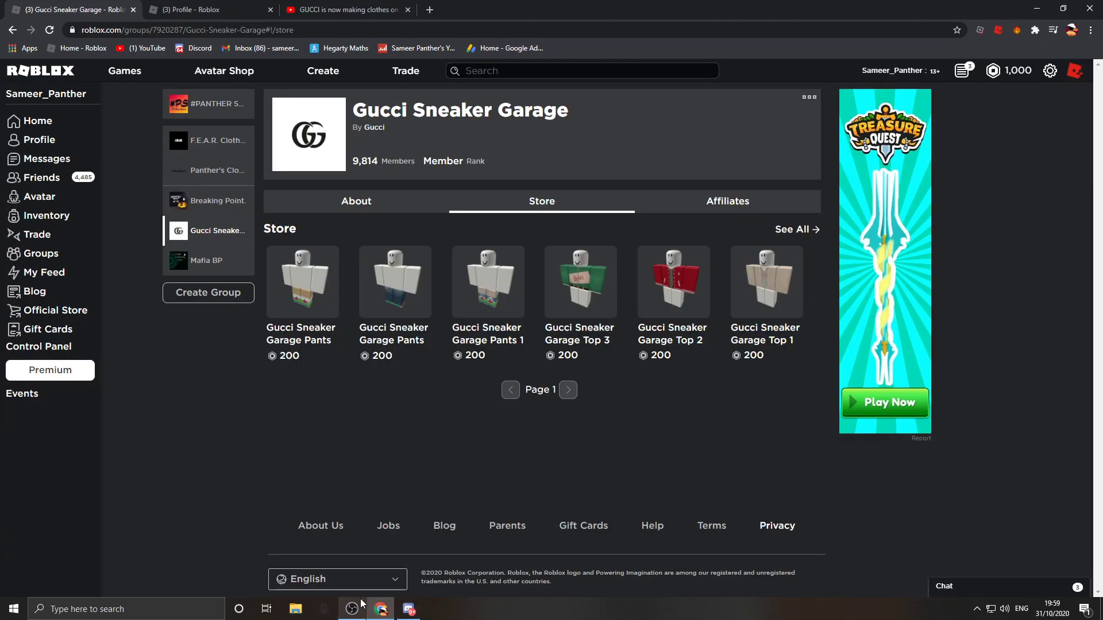
pyautogui.click(408, 609)
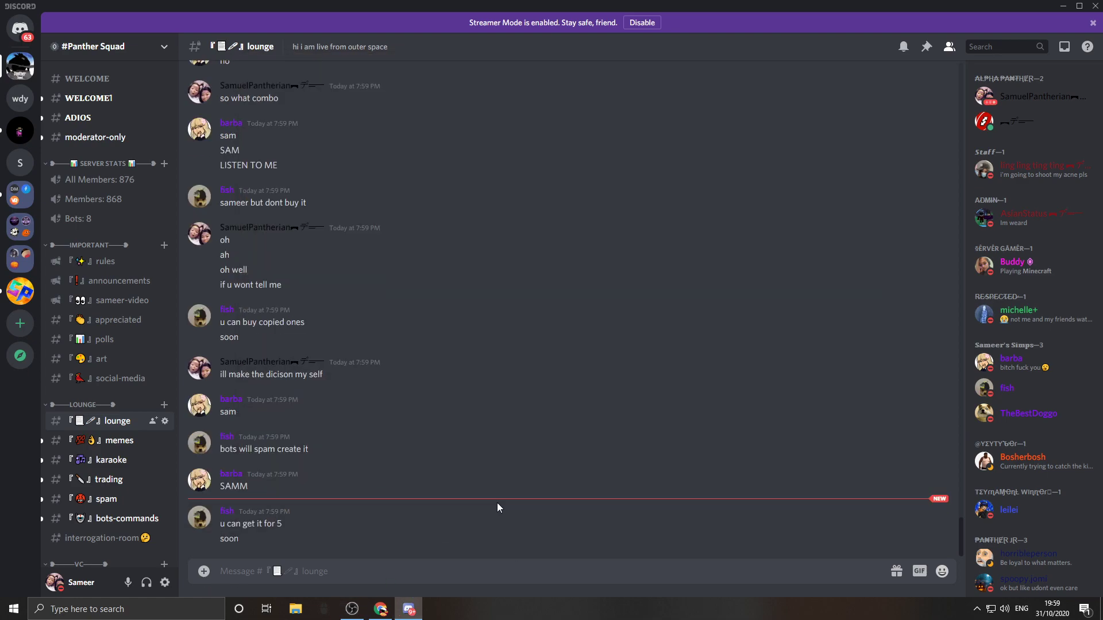
pyautogui.click(546, 570)
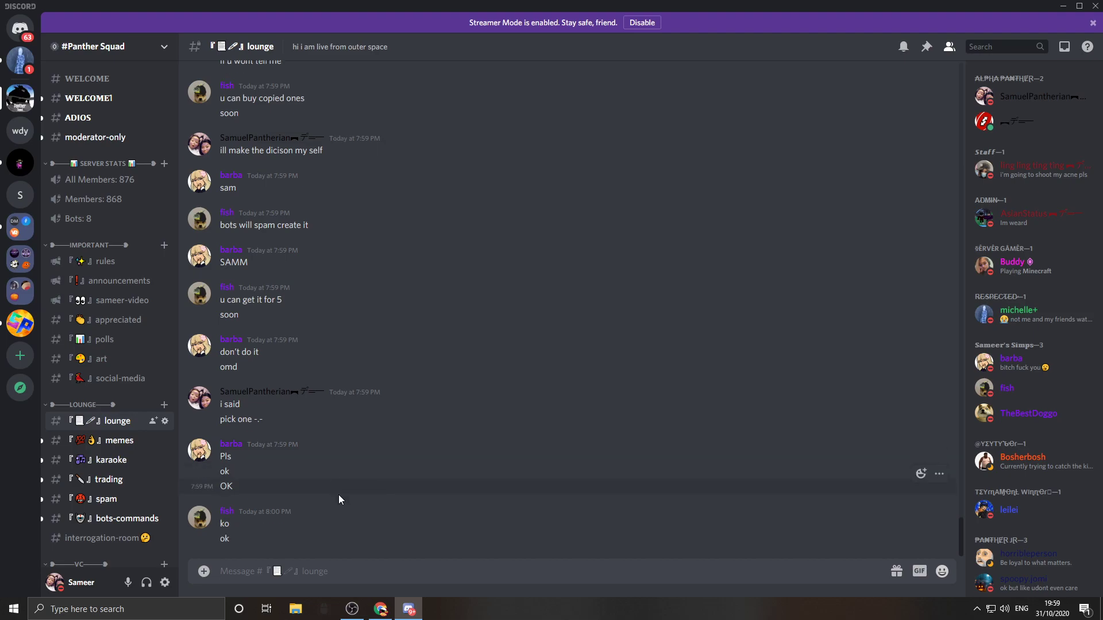
pyautogui.click(380, 610)
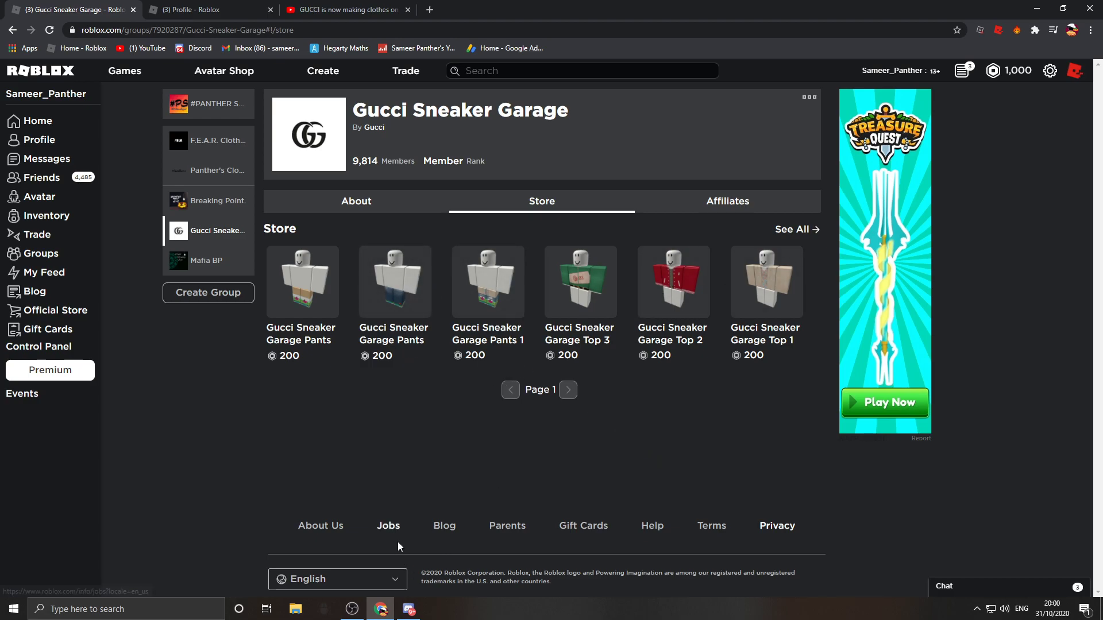
pyautogui.click(409, 610)
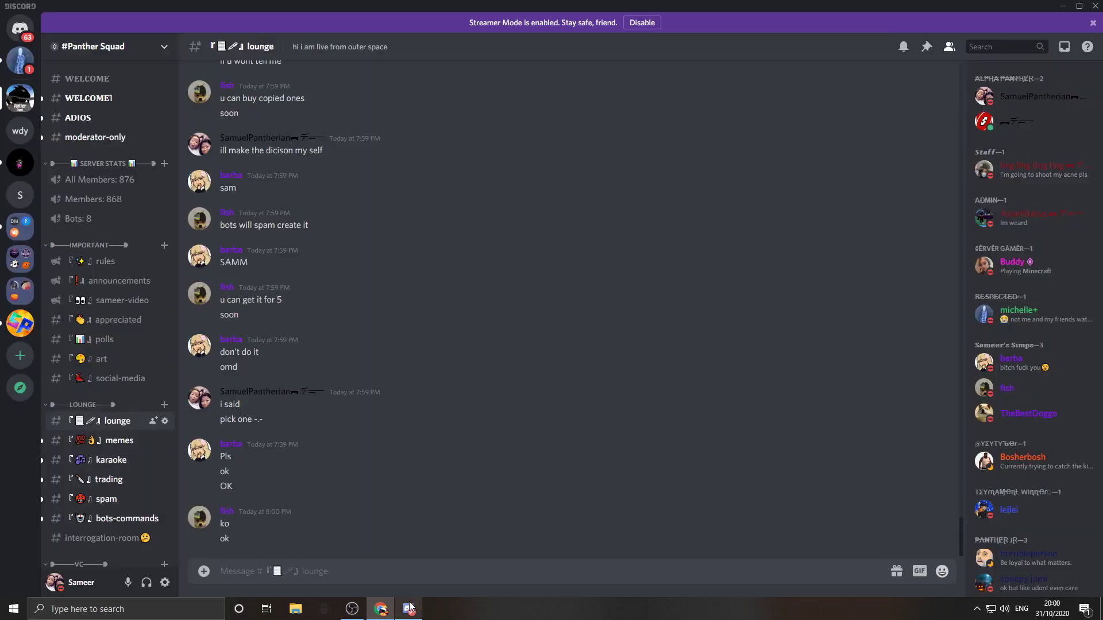
pyautogui.click(352, 609)
pyautogui.click(545, 569)
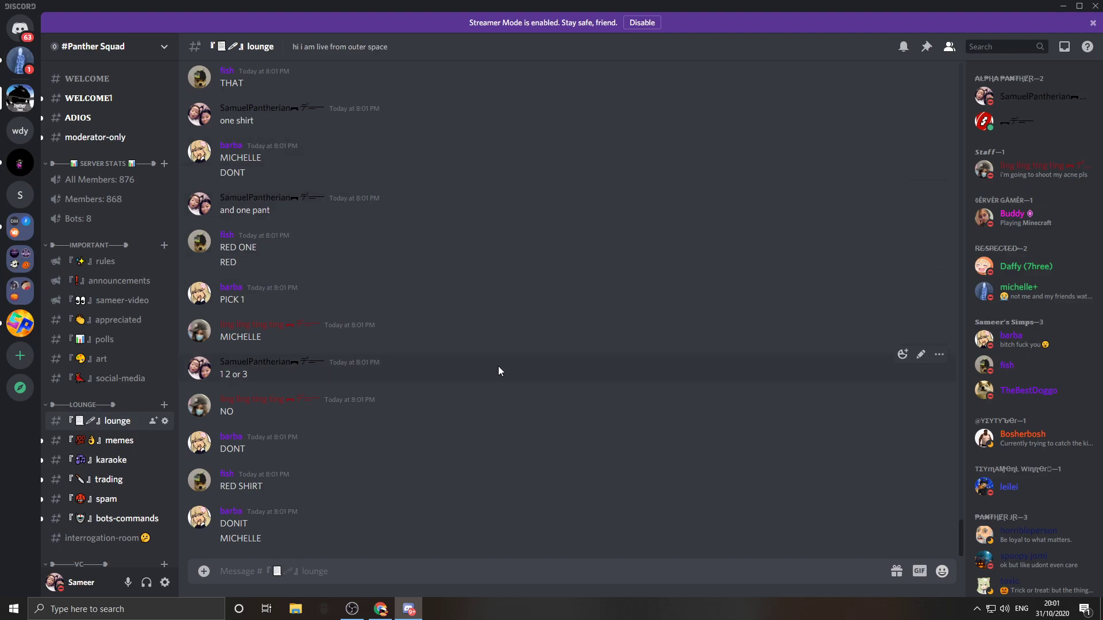
# - Reply 'RED' and 'IT IS' as two messages in the lounge chat
pyautogui.click(353, 608)
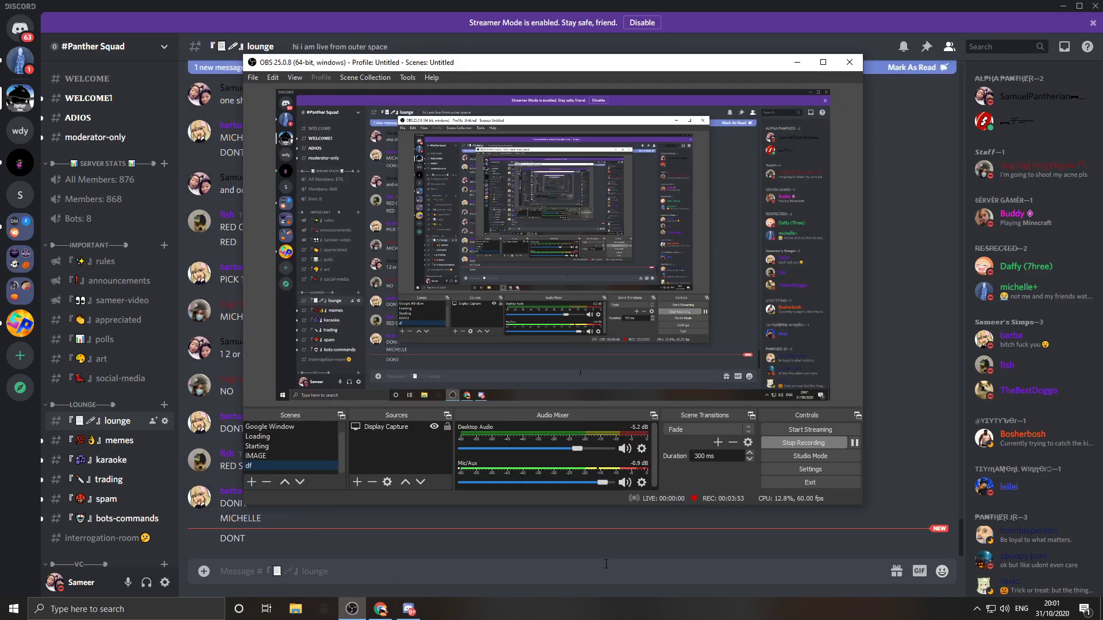
pyautogui.click(540, 558)
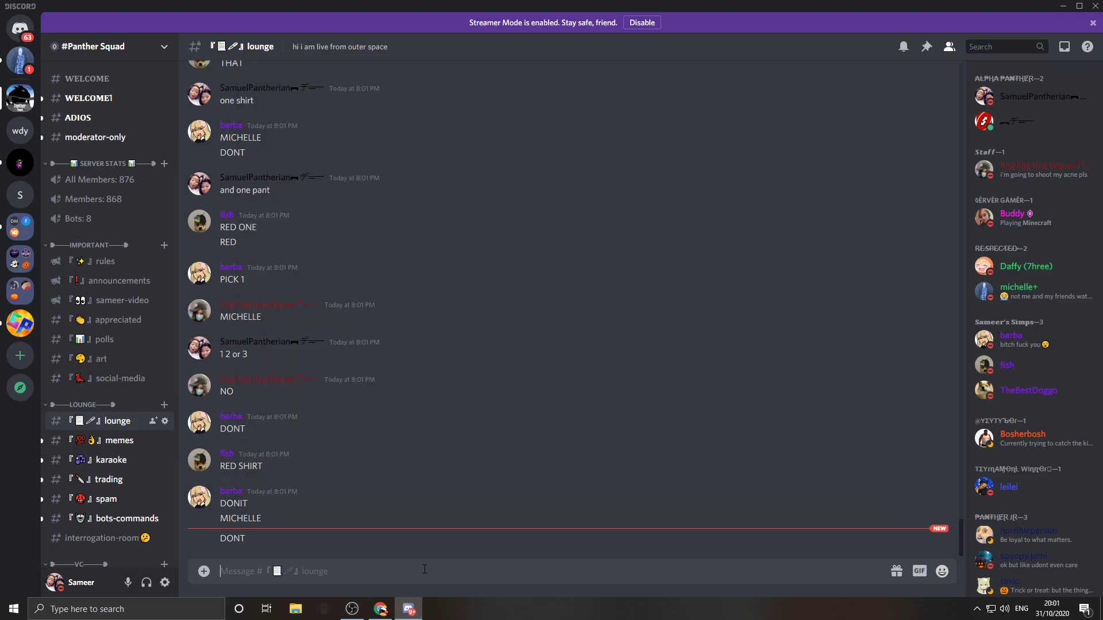
pyautogui.write('I')
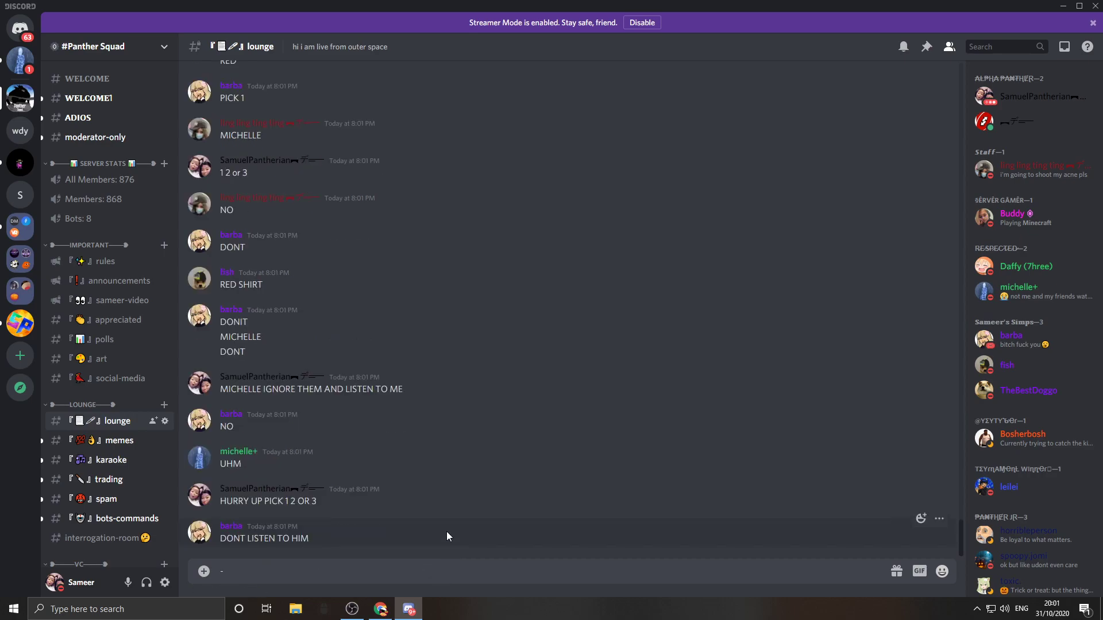
pyautogui.press('BackSpace')
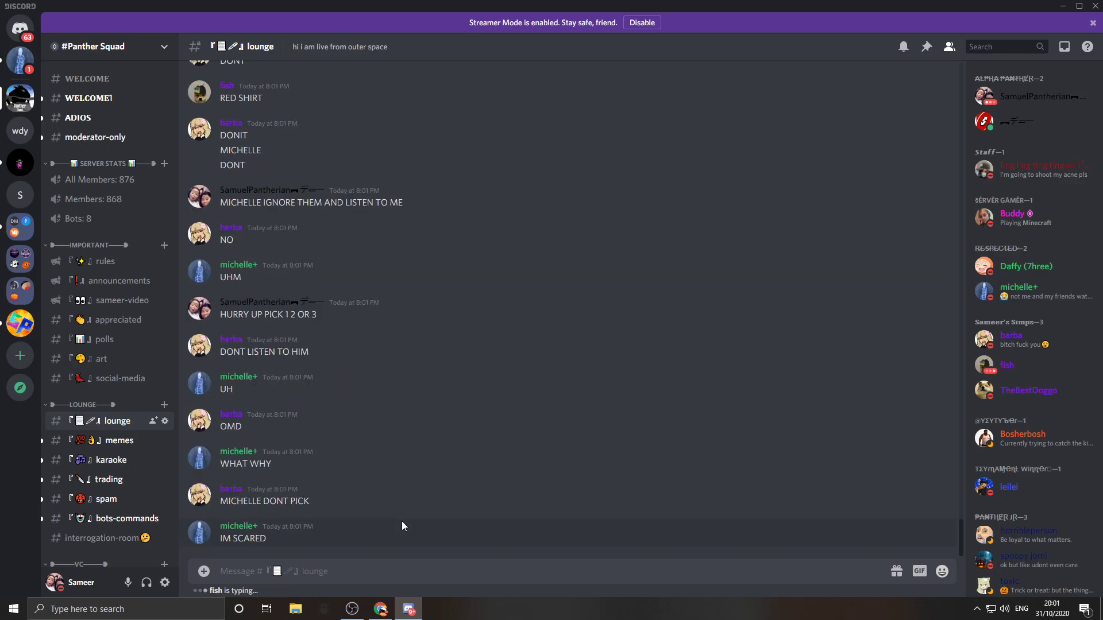
pyautogui.write('RED')
pyautogui.press('Return')
pyautogui.write('IT IS')
pyautogui.press('Return')
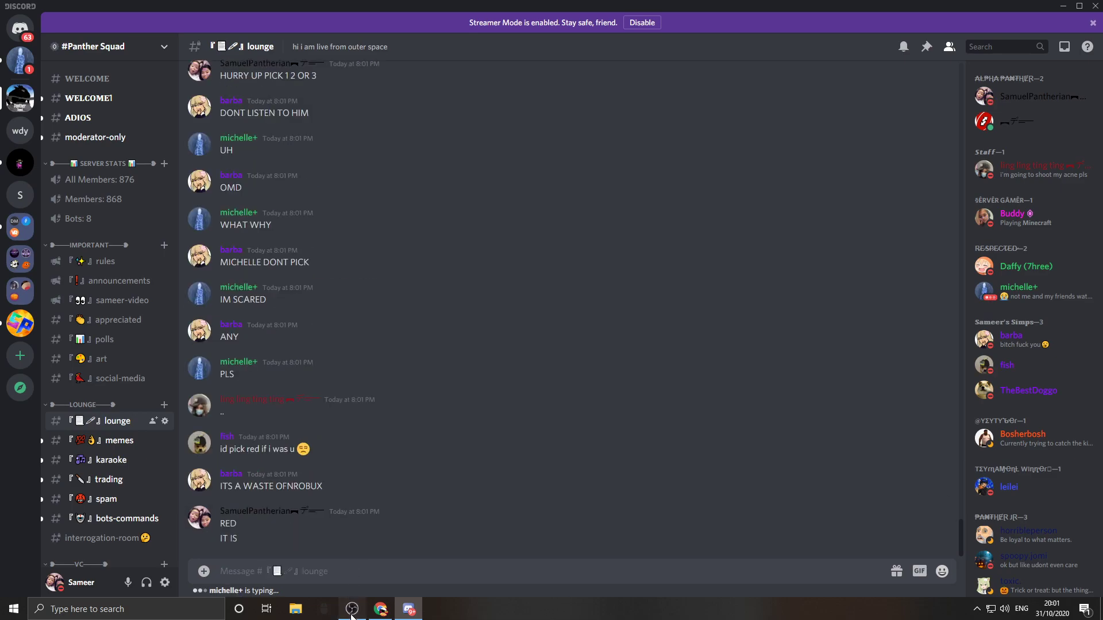
# - Open Gucci Sneaker Garage Top 2 and Pants 2 in new tabs, closing old profile tabs
pyautogui.click(380, 610)
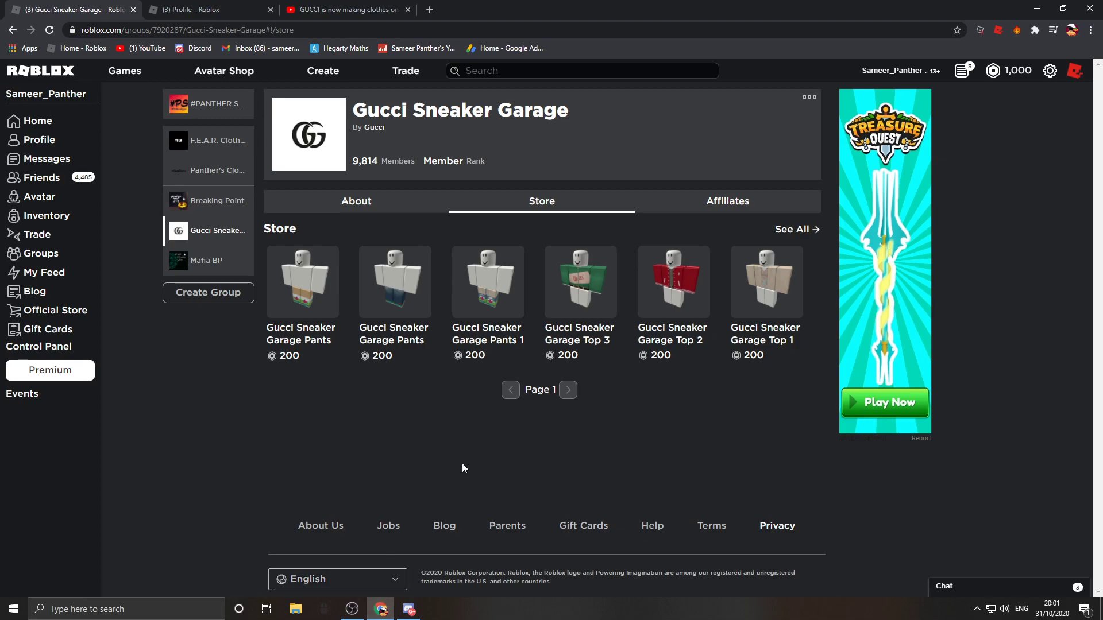
pyautogui.rightClick(663, 294)
pyautogui.click(689, 304)
pyautogui.click(320, 9)
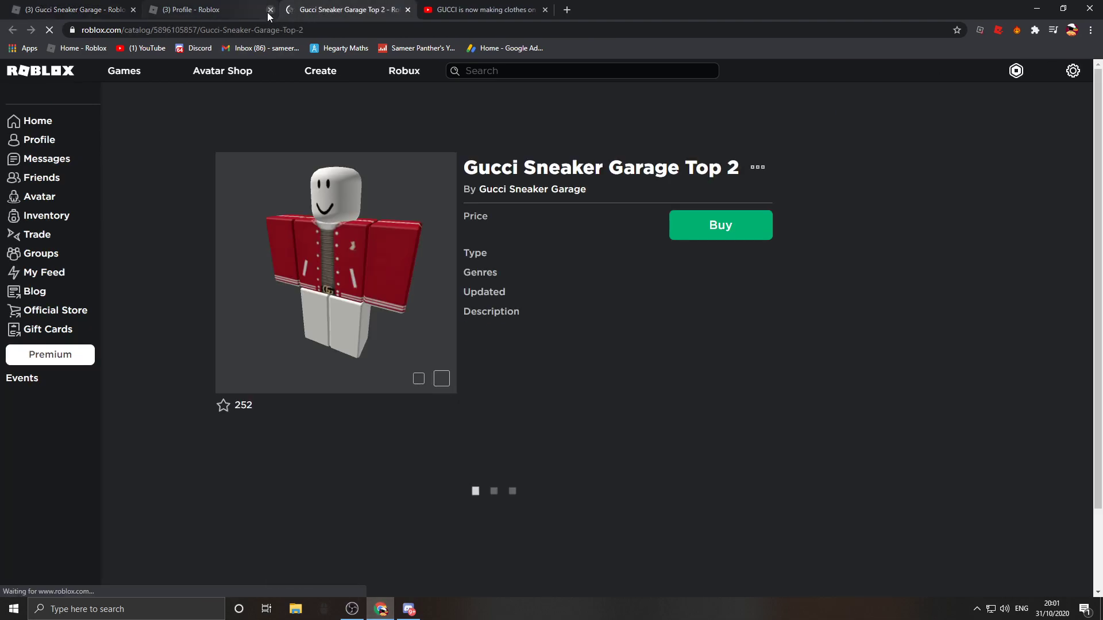
pyautogui.click(268, 9)
pyautogui.click(90, 11)
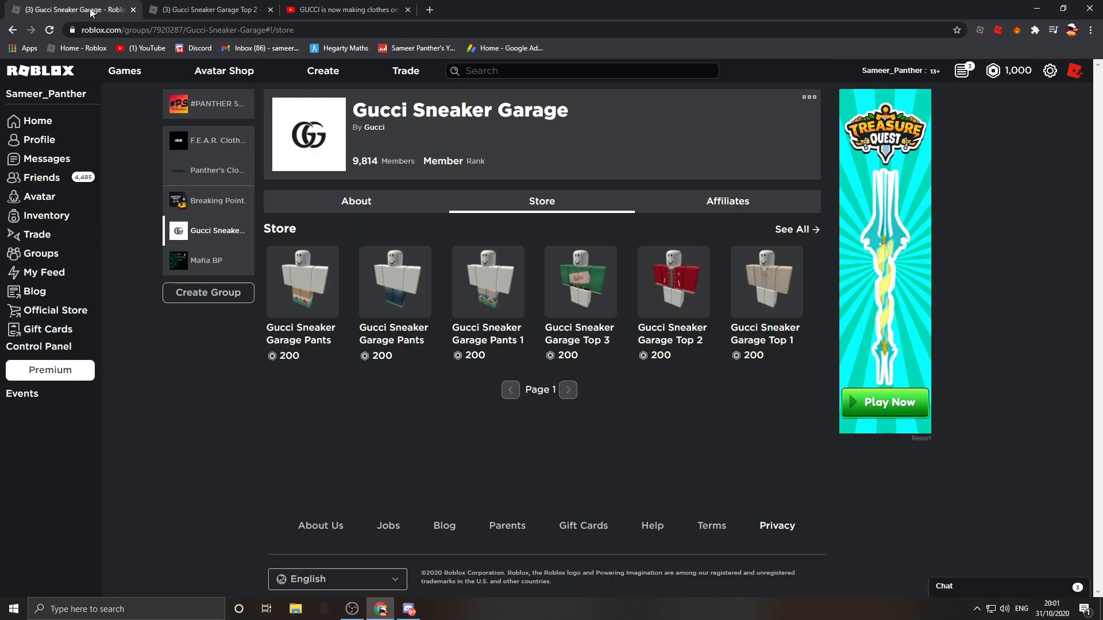
pyautogui.middleClick(389, 285)
pyautogui.click(211, 10)
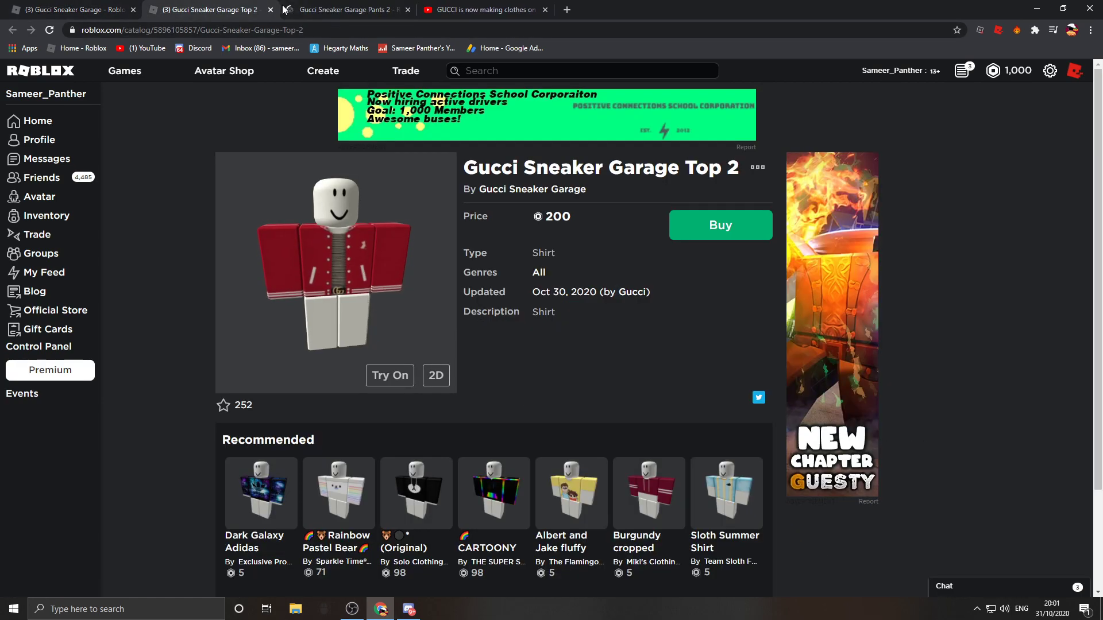
pyautogui.click(305, 10)
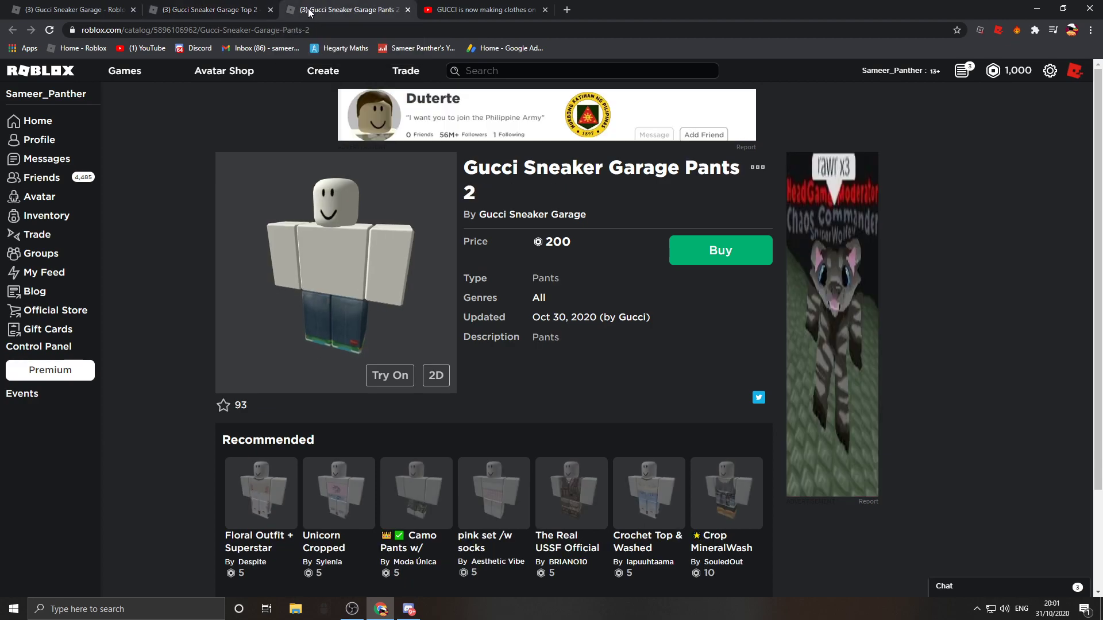
pyautogui.click(224, 9)
# - Try on Top 2 and Pants 2 in the avatar preview
pyautogui.click(389, 375)
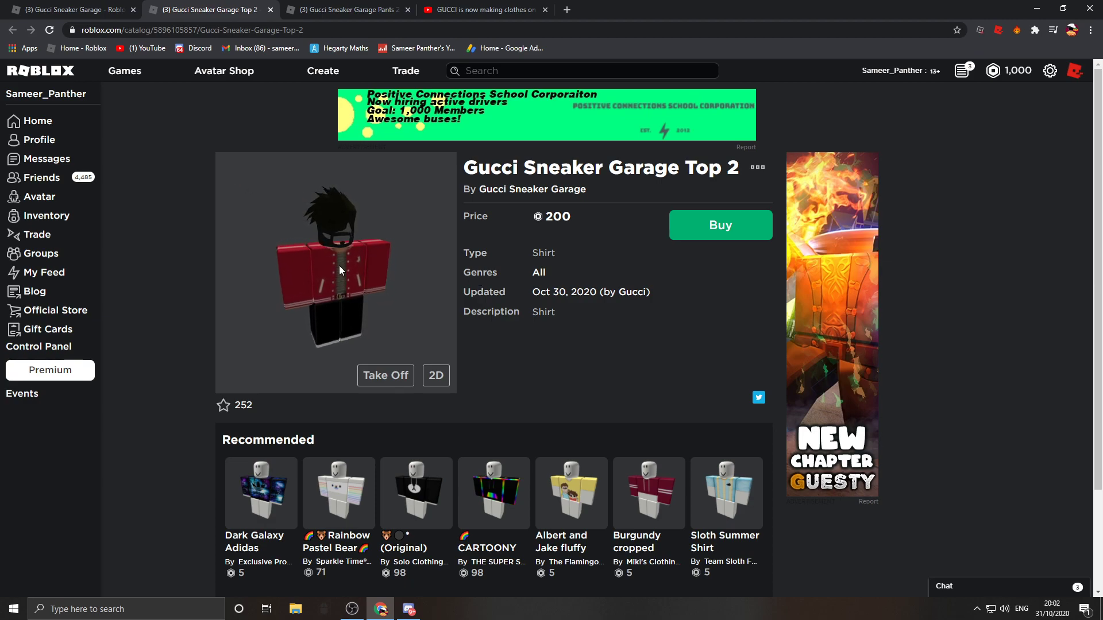
pyautogui.moveTo(346, 268)
pyautogui.mouseDown()
pyautogui.moveTo(325, 265)
pyautogui.moveTo(385, 274)
pyautogui.mouseUp()
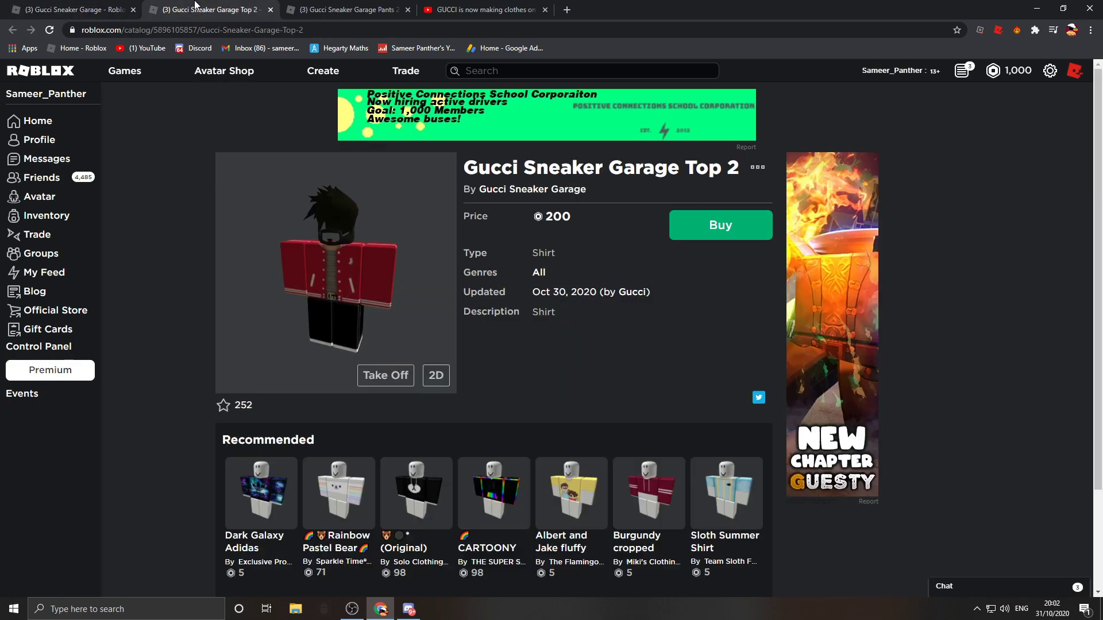
pyautogui.click(71, 9)
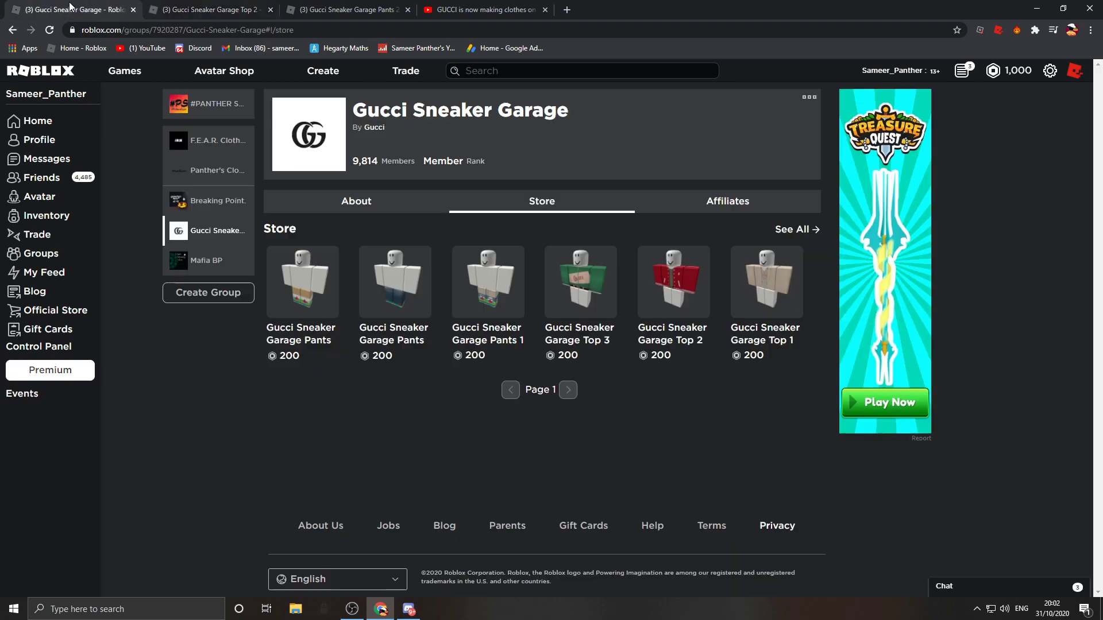
pyautogui.click(194, 10)
pyautogui.click(354, 10)
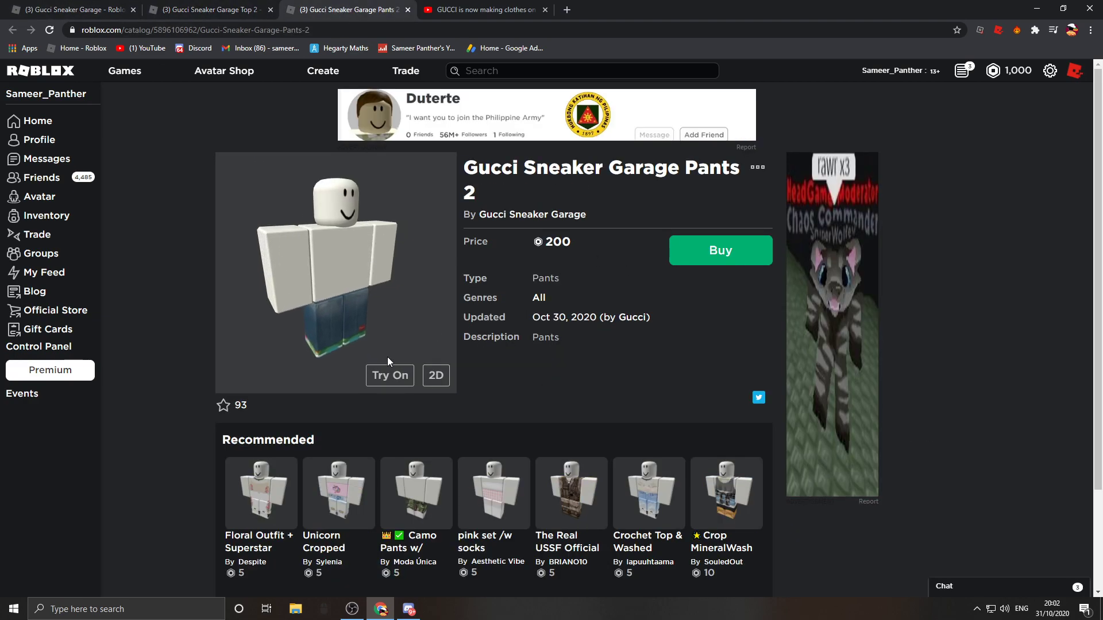
pyautogui.click(391, 375)
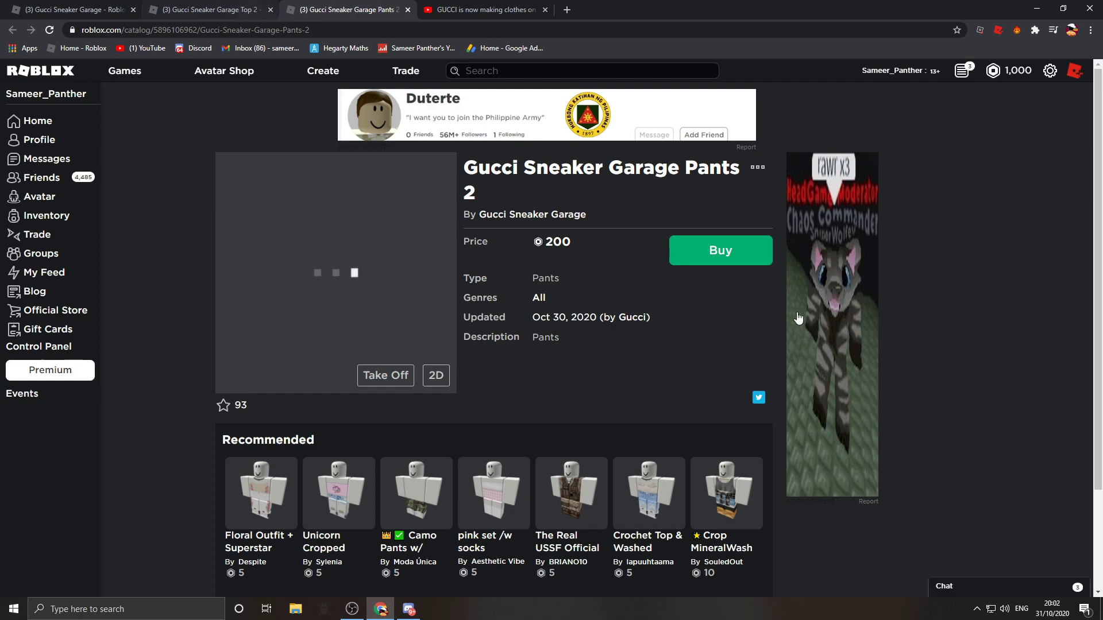
# - Buy Top 2 and Pants 2 for 200 Robux each
pyautogui.click(214, 11)
pyautogui.click(703, 231)
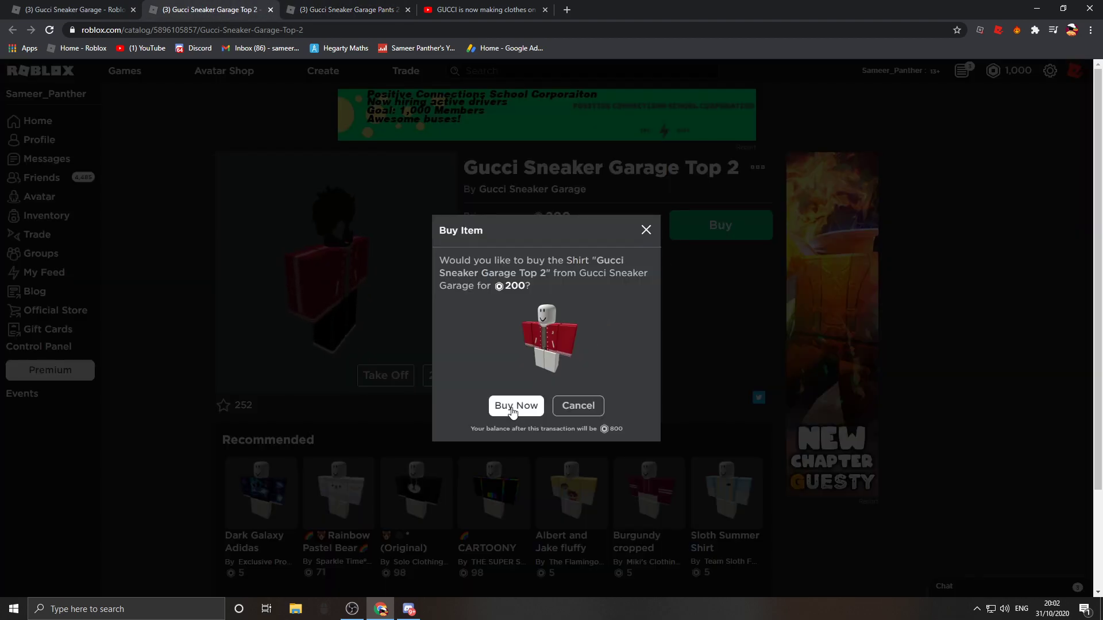
pyautogui.press('Escape')
pyautogui.hotkey('ctrl', 'Tab')
pyautogui.click(721, 251)
pyautogui.click(524, 403)
# - Wear Gucci Sneaker Garage Pants and Top 2 in the avatar editor
pyautogui.click(90, 11)
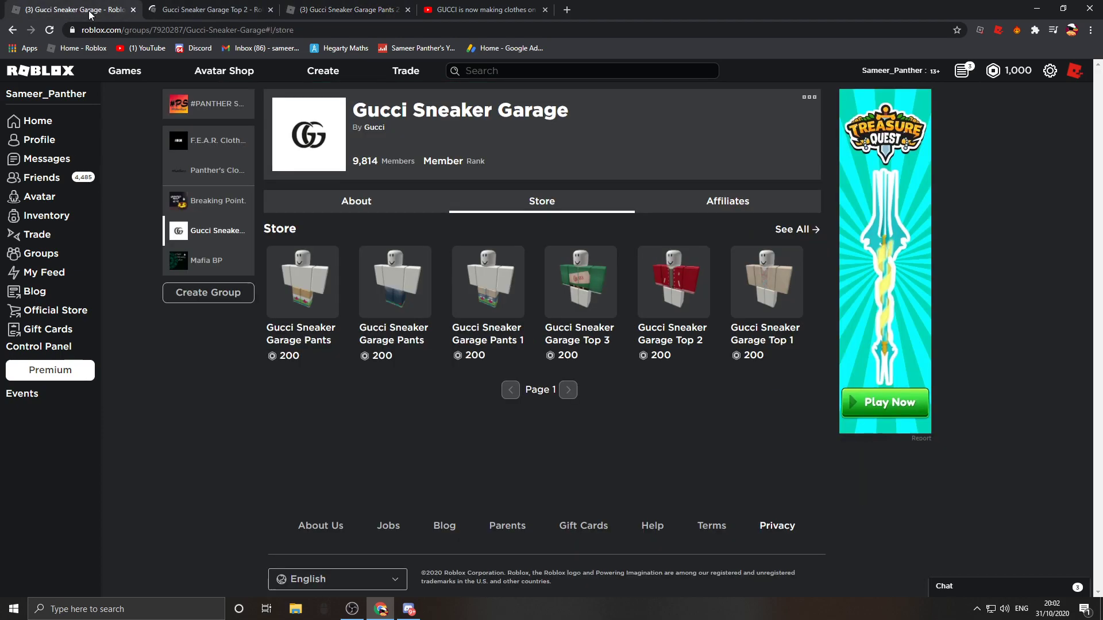
pyautogui.click(41, 202)
pyautogui.click(273, 9)
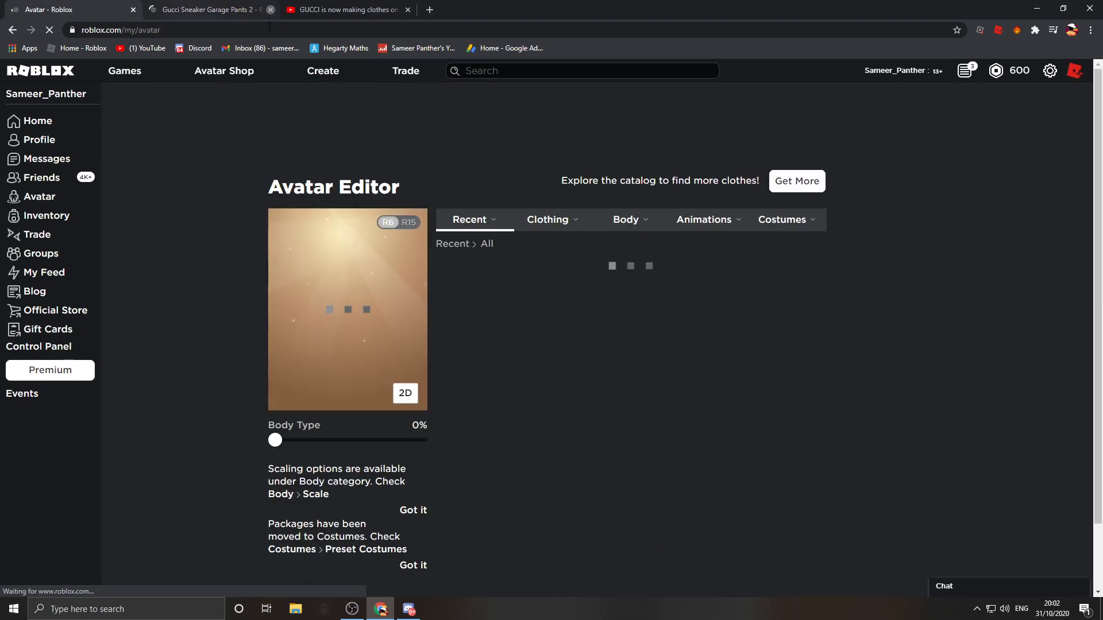
pyautogui.click(272, 9)
pyautogui.click(475, 293)
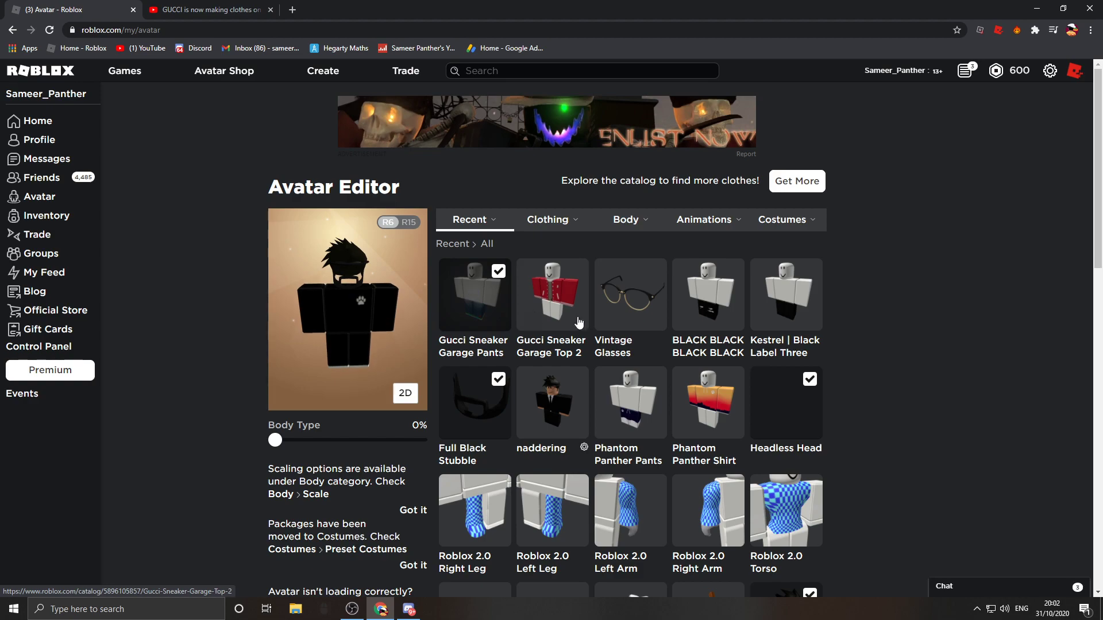
pyautogui.click(547, 308)
# - Snip the profile's Currently Wearing outfit and paste it into Discord
pyautogui.rightClick(43, 142)
pyautogui.click(87, 150)
pyautogui.click(209, 9)
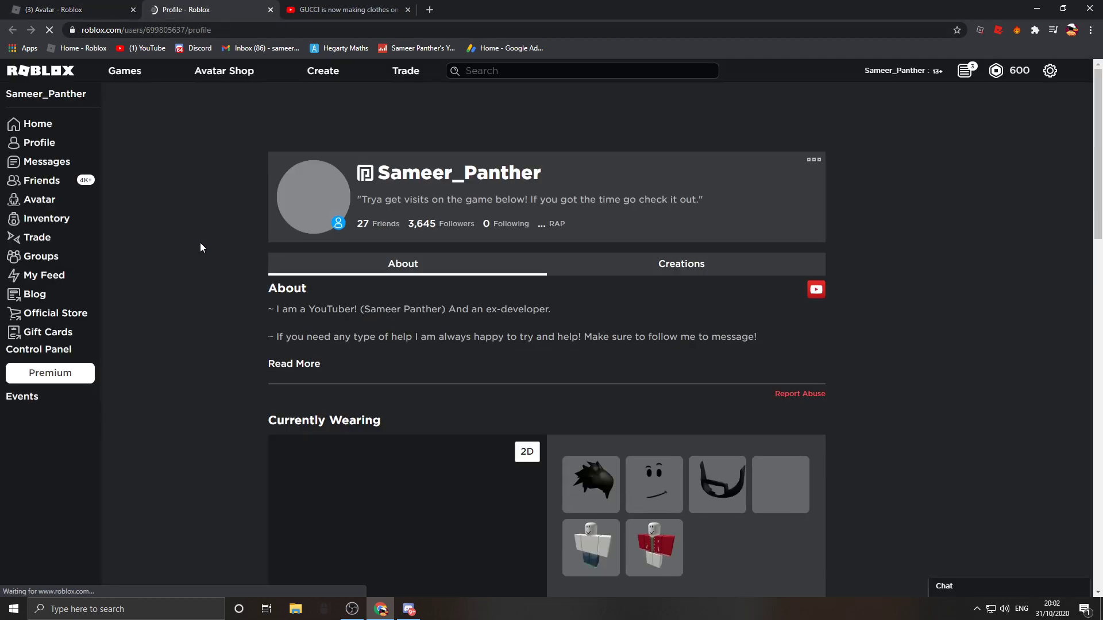
pyautogui.scroll(-2, 198, 240)
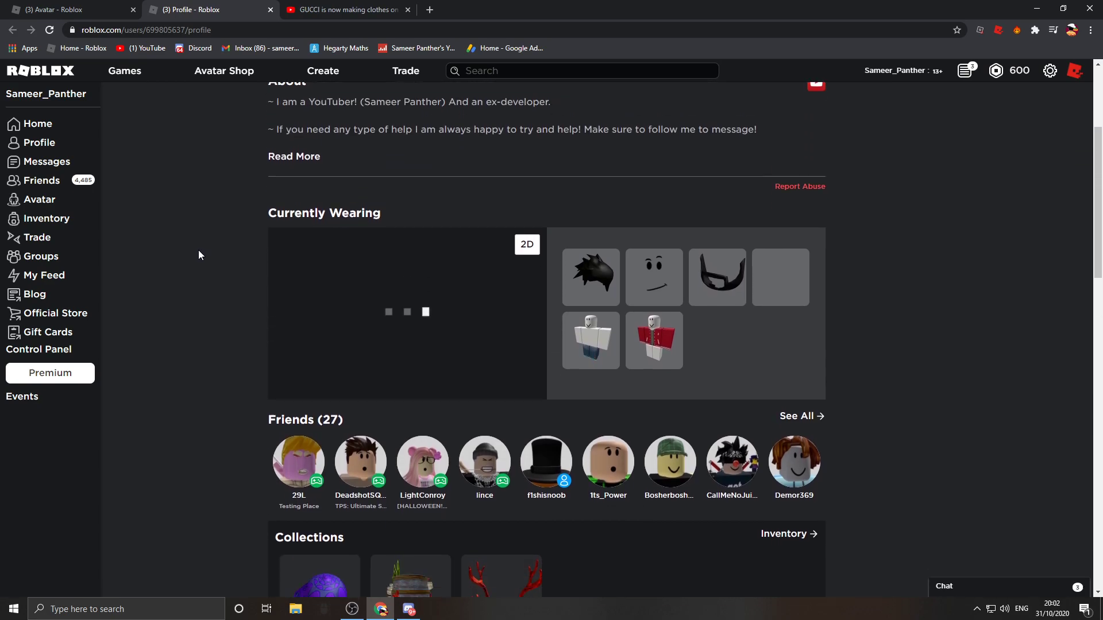
pyautogui.scroll(-2, 200, 261)
pyautogui.scroll(1, 204, 287)
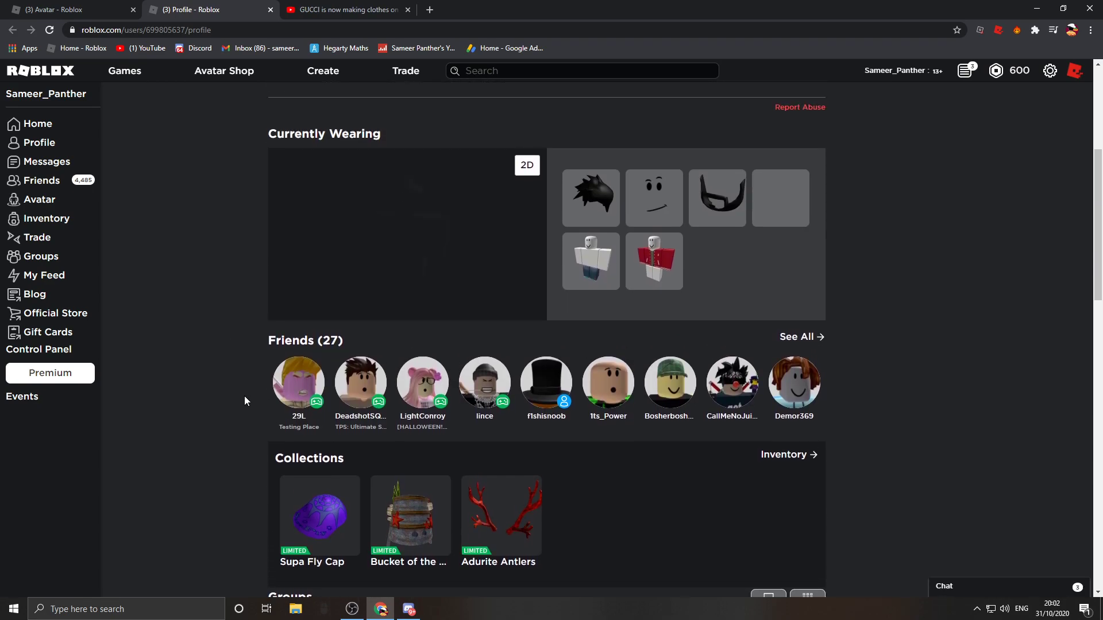
pyautogui.scroll(1, 247, 399)
pyautogui.click(409, 609)
pyautogui.hotkey('ctrl', 'v')
# - Post the outfit screenshot captioned 'boom' and '-400 robux', then return to the Roblox profile
pyautogui.press('Return')
pyautogui.write('boom')
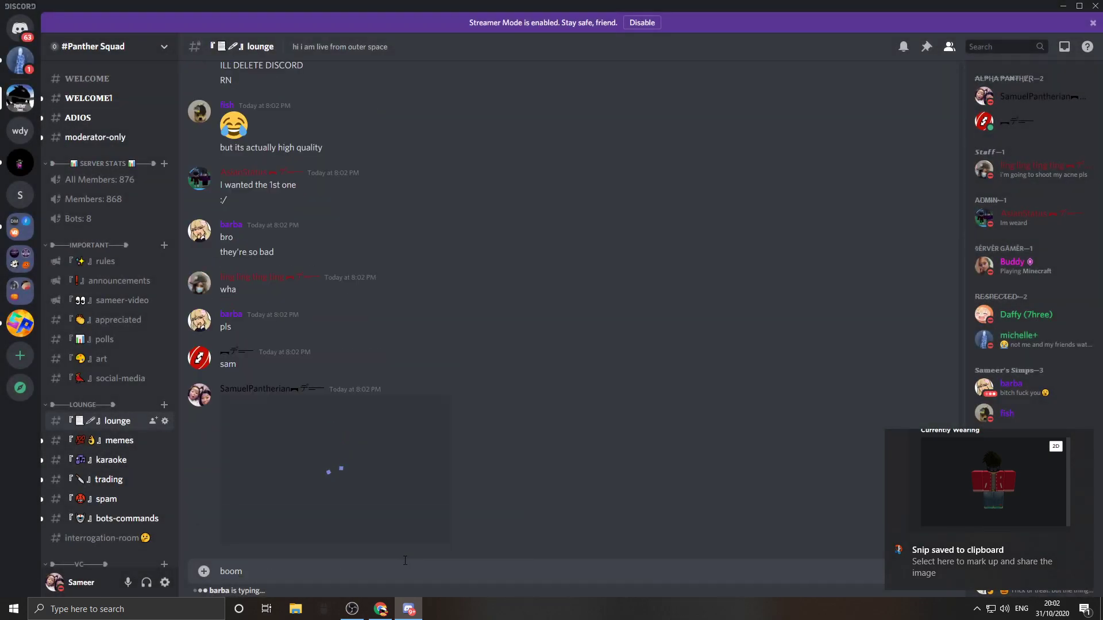
pyautogui.press('Return')
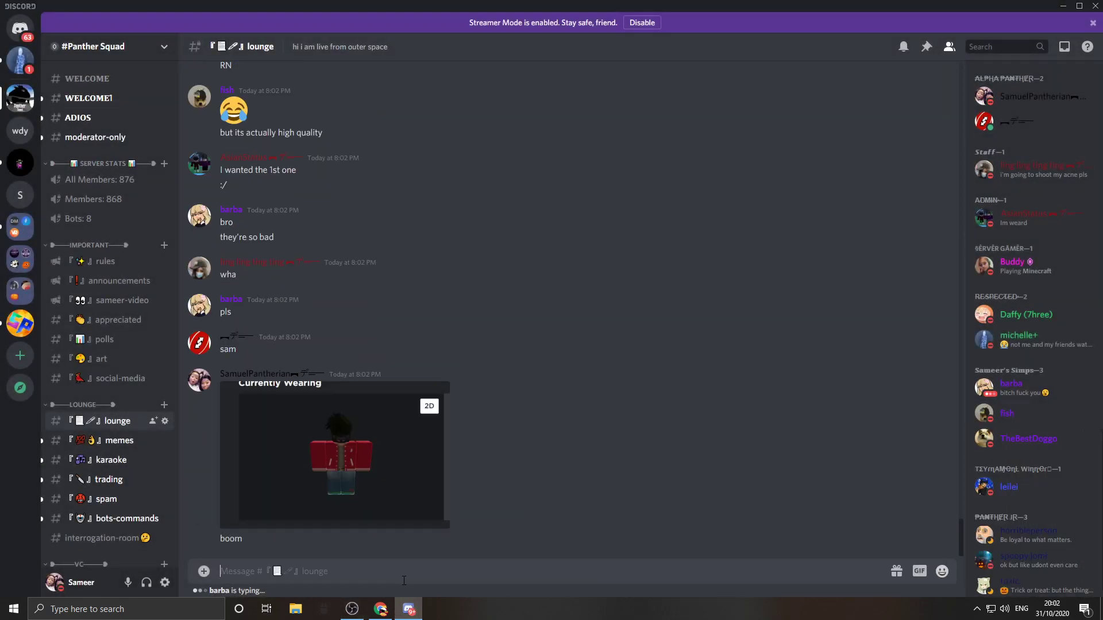
pyautogui.write('-400 robux')
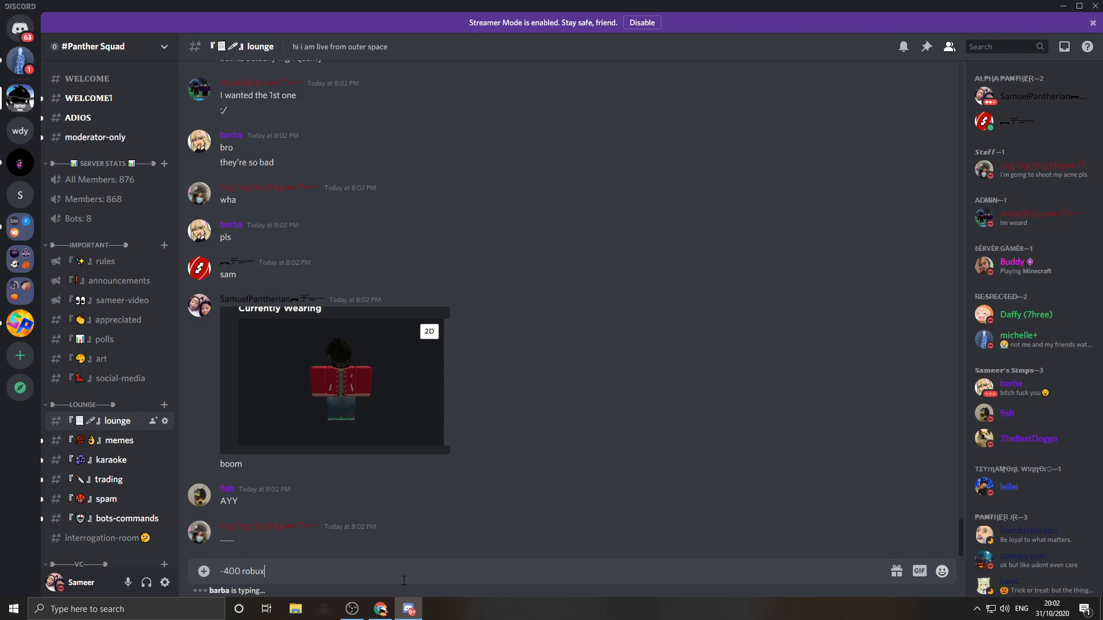
pyautogui.press('Return')
pyautogui.press('Return')
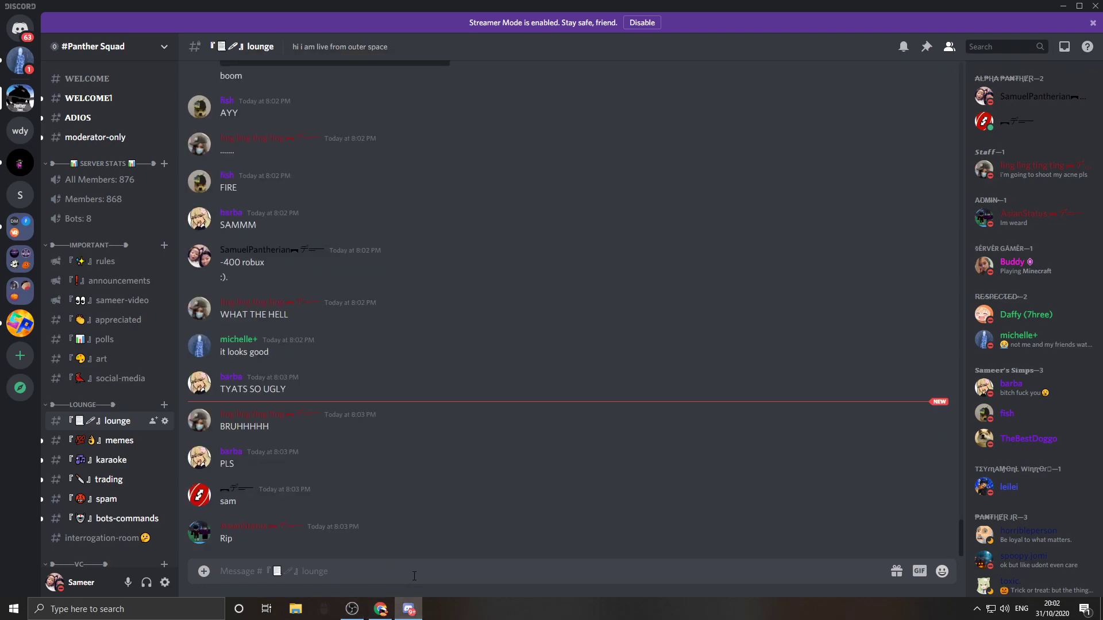
pyautogui.click(354, 610)
pyautogui.click(487, 572)
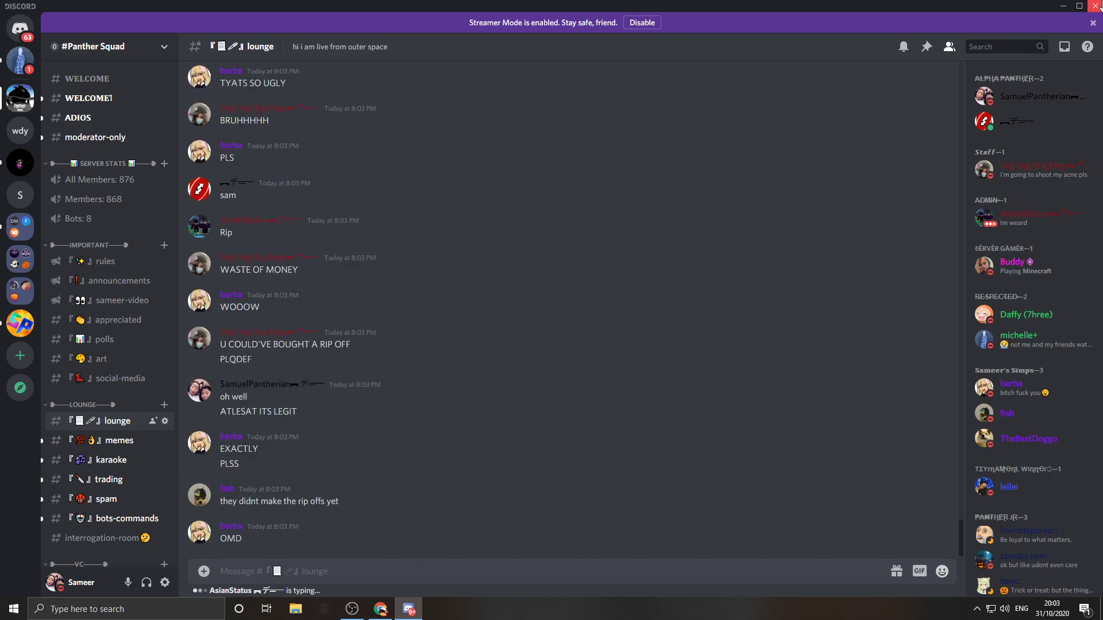
pyautogui.click(380, 609)
pyautogui.scroll(1, 209, 289)
pyautogui.scroll(4, 166, 232)
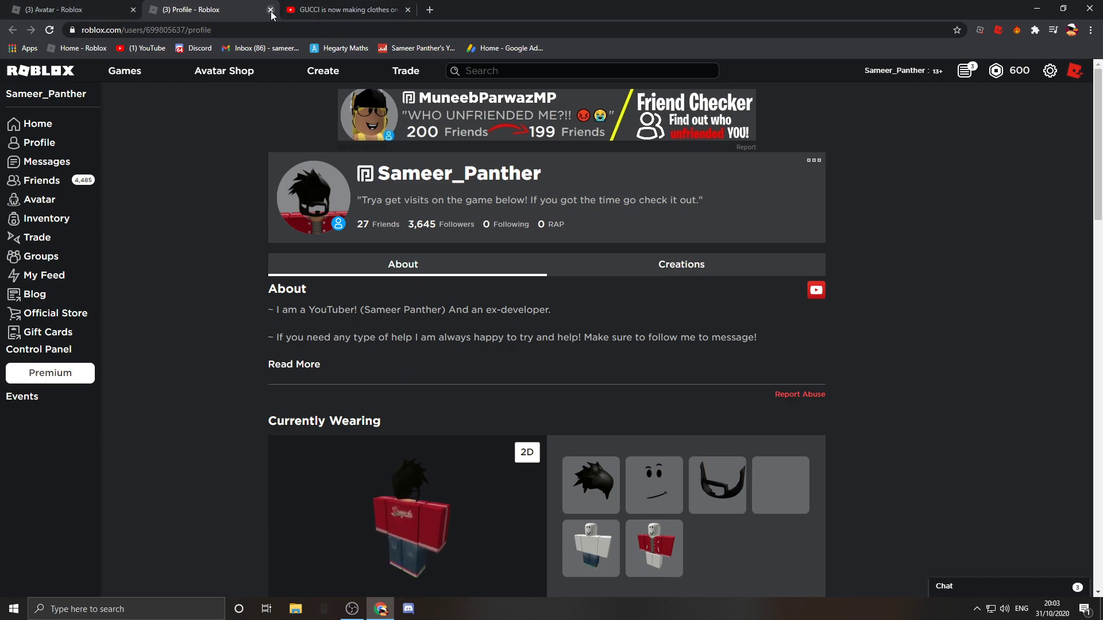
pyautogui.scroll(-3, 249, 244)
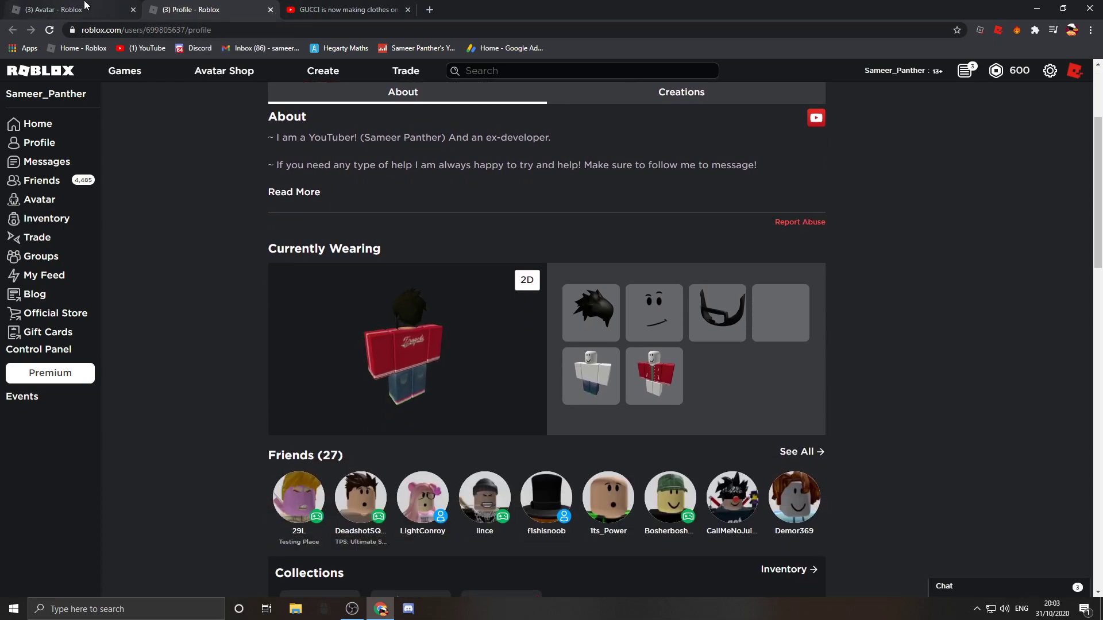
# - Switch back to Chrome and reopen the Avatar - Roblox tab with both Gucci items on
pyautogui.click(52, 10)
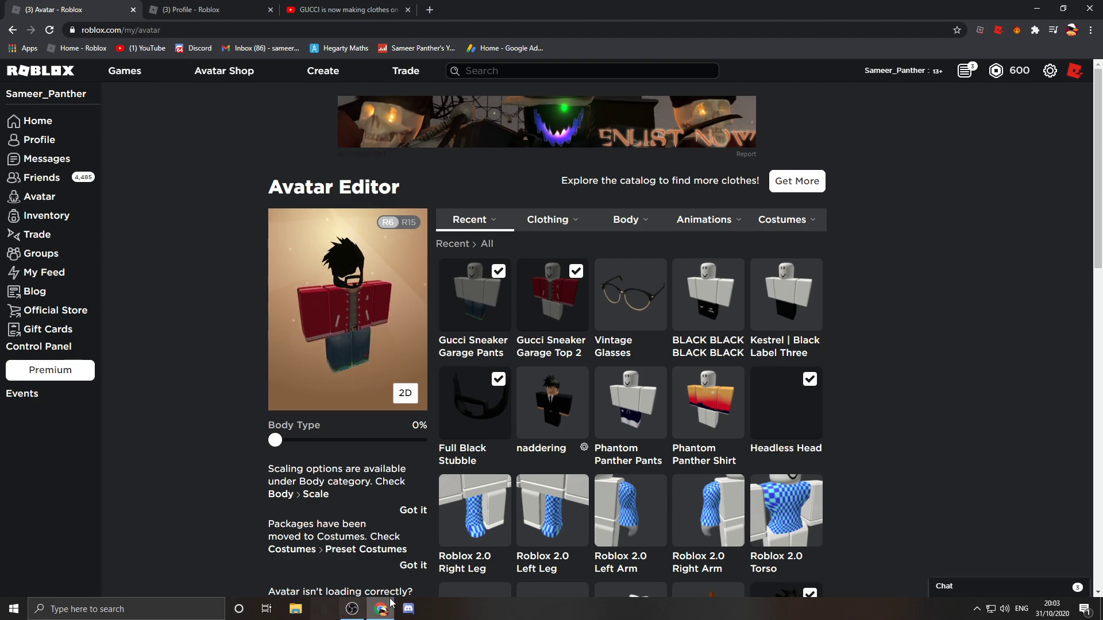
pyautogui.click(352, 610)
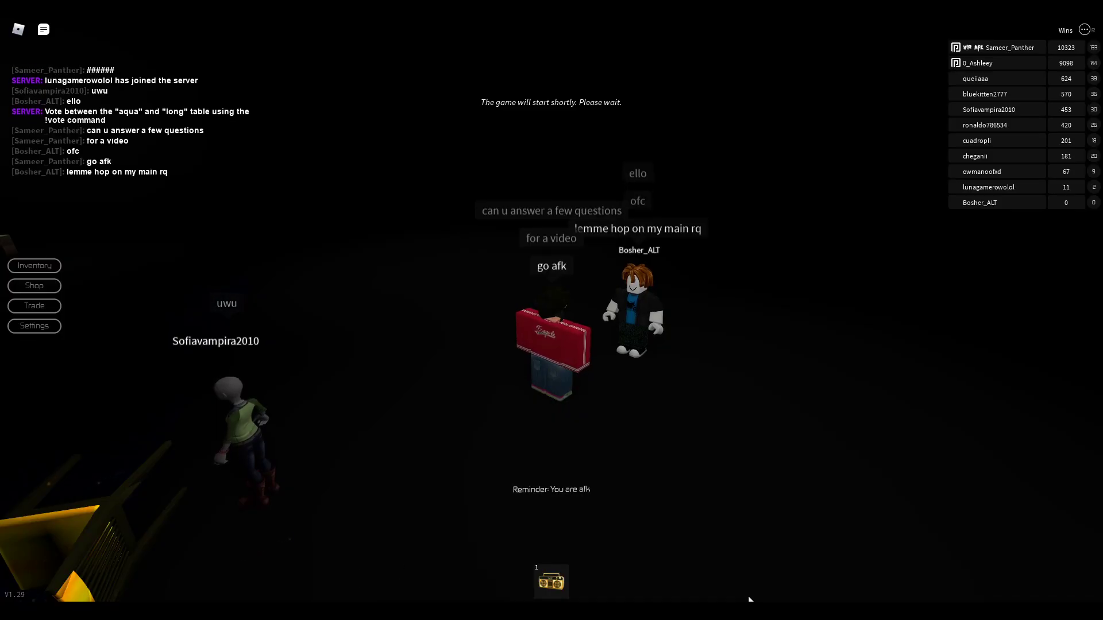
# - Turn toward the players at the tables and reply 'ok' in the game chat
pyautogui.press('Left')
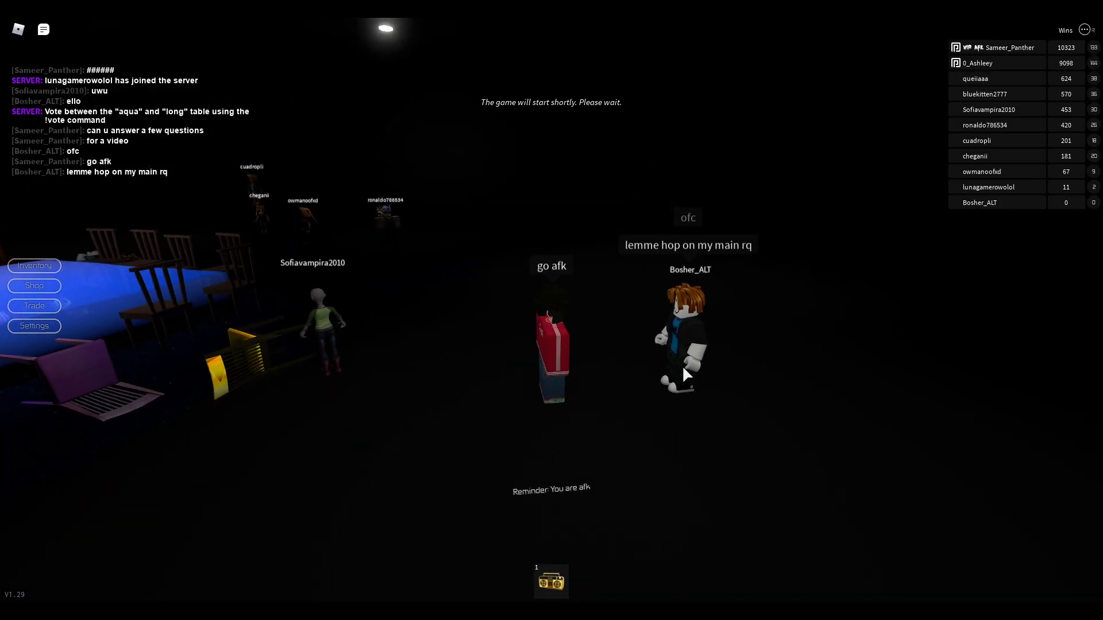
pyautogui.press('/')
pyautogui.write('ok')
pyautogui.press('Return')
pyautogui.press('Left')
pyautogui.press('Left')
pyautogui.press('Left')
pyautogui.scroll(3, 722, 187)
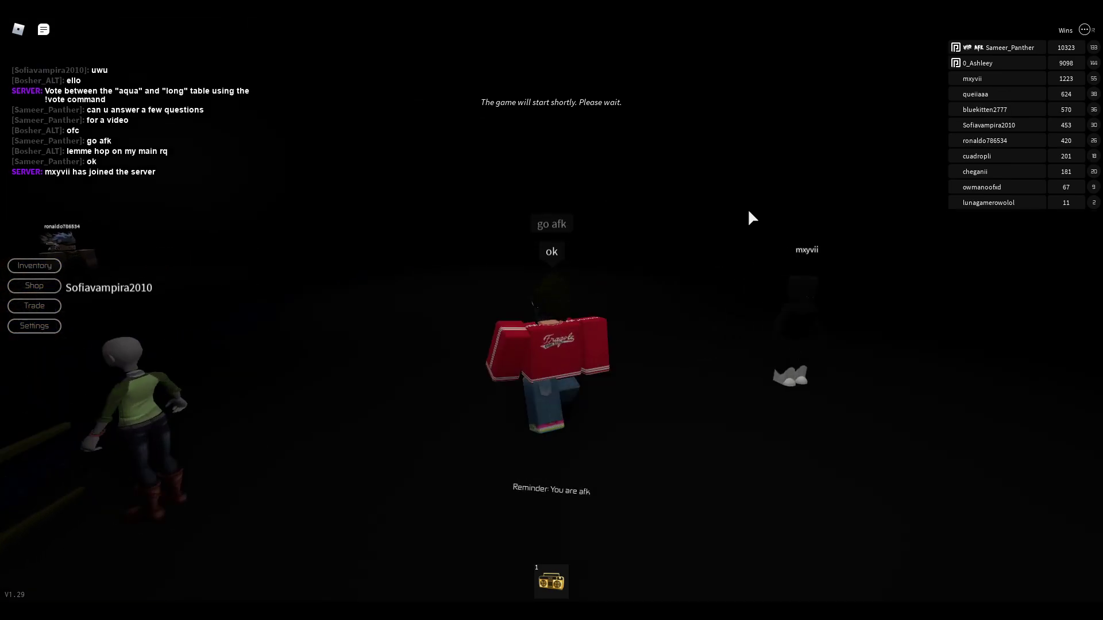
pyautogui.scroll(-3, 759, 245)
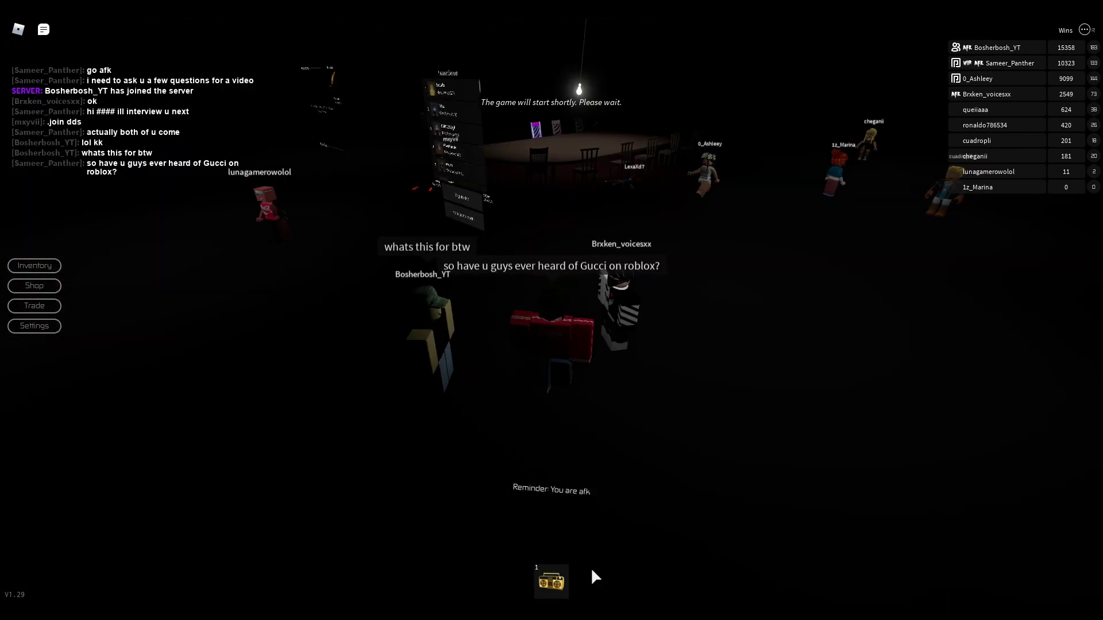
# - Rotate the shift-locked camera around the avatar to watch the group react to the outfit
pyautogui.press('shift')
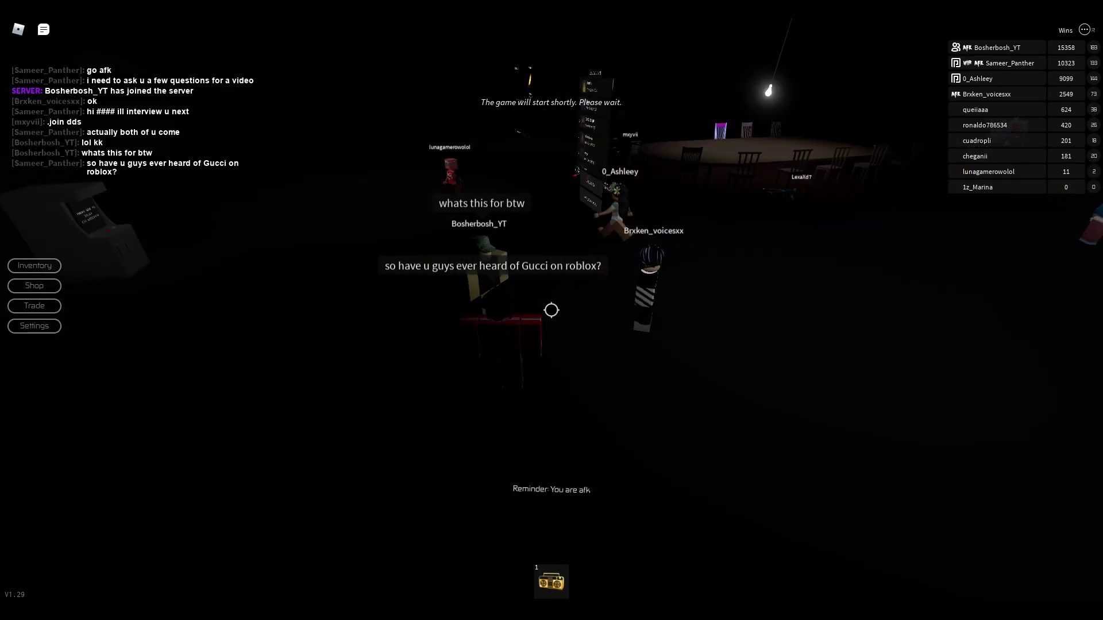
pyautogui.press('shift')
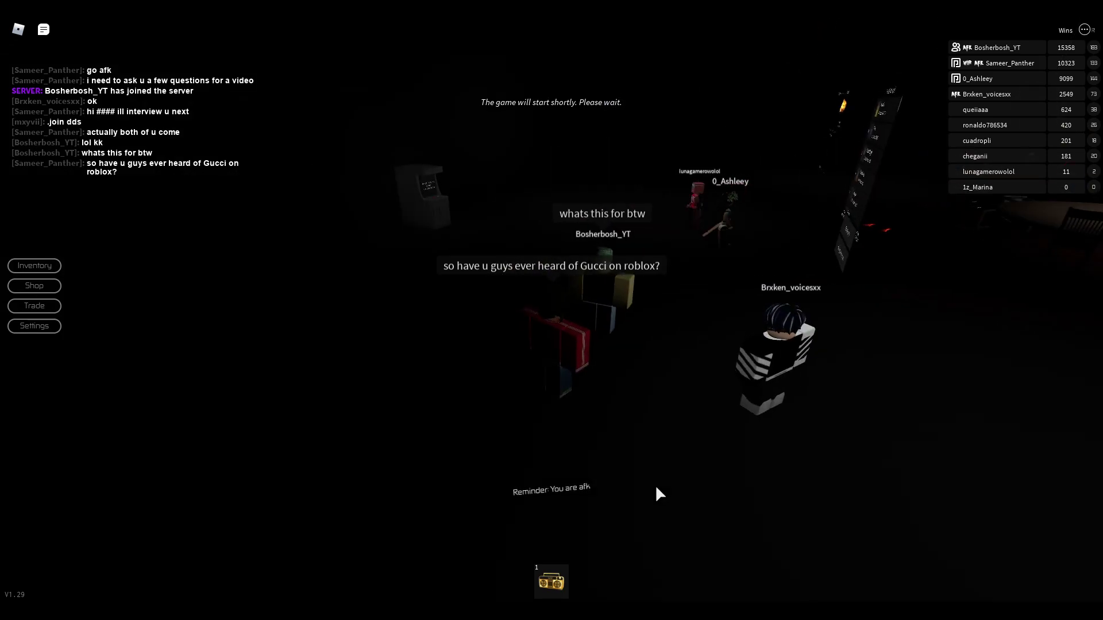
pyautogui.press('Right')
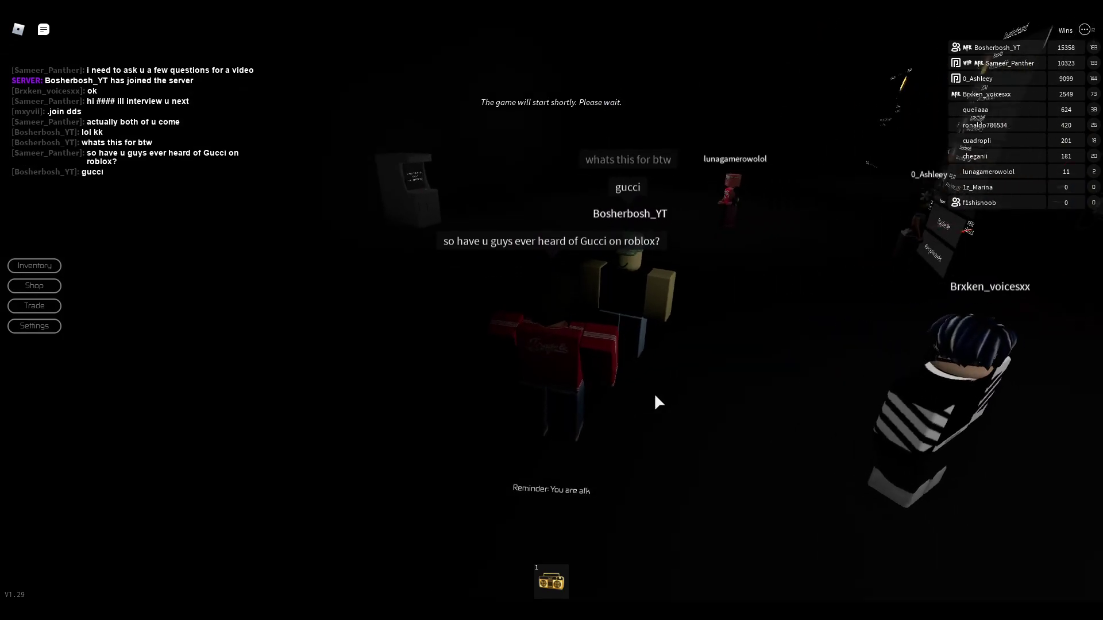
pyautogui.press('shift')
pyautogui.press('shift')
pyautogui.press('shift')
pyautogui.press('shift')
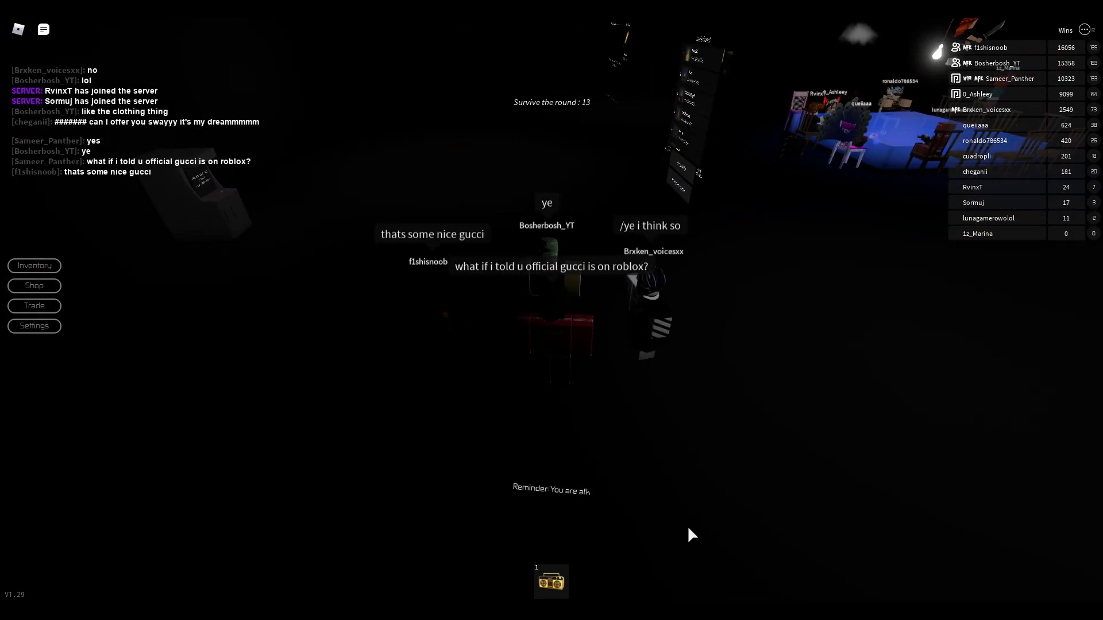
pyautogui.press('Right')
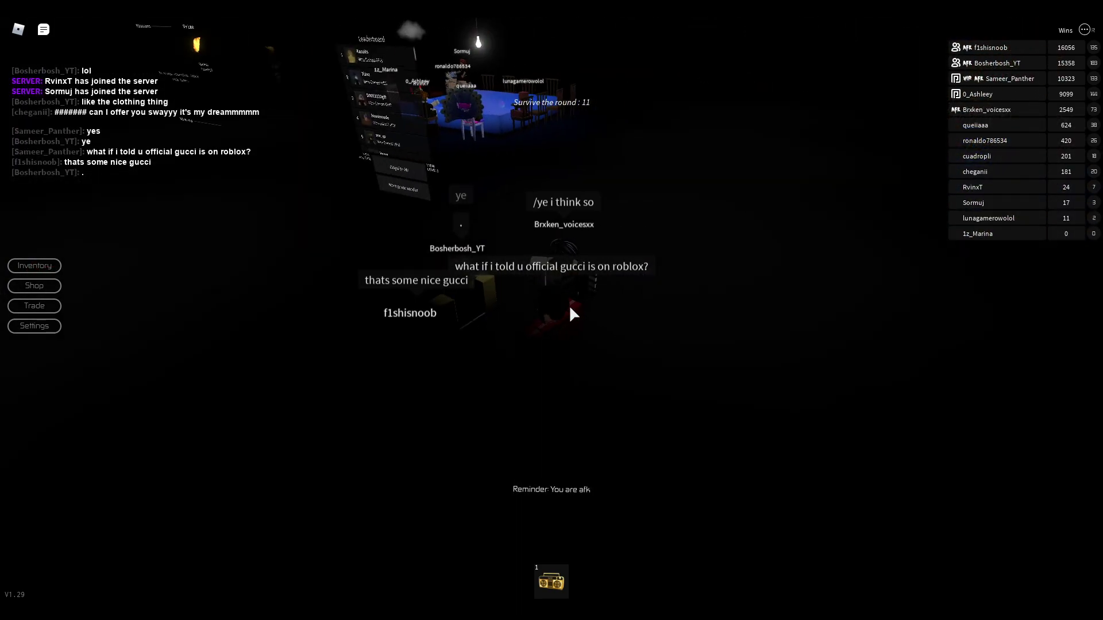
pyautogui.press('shift')
pyautogui.press('shift')
pyautogui.press('Left')
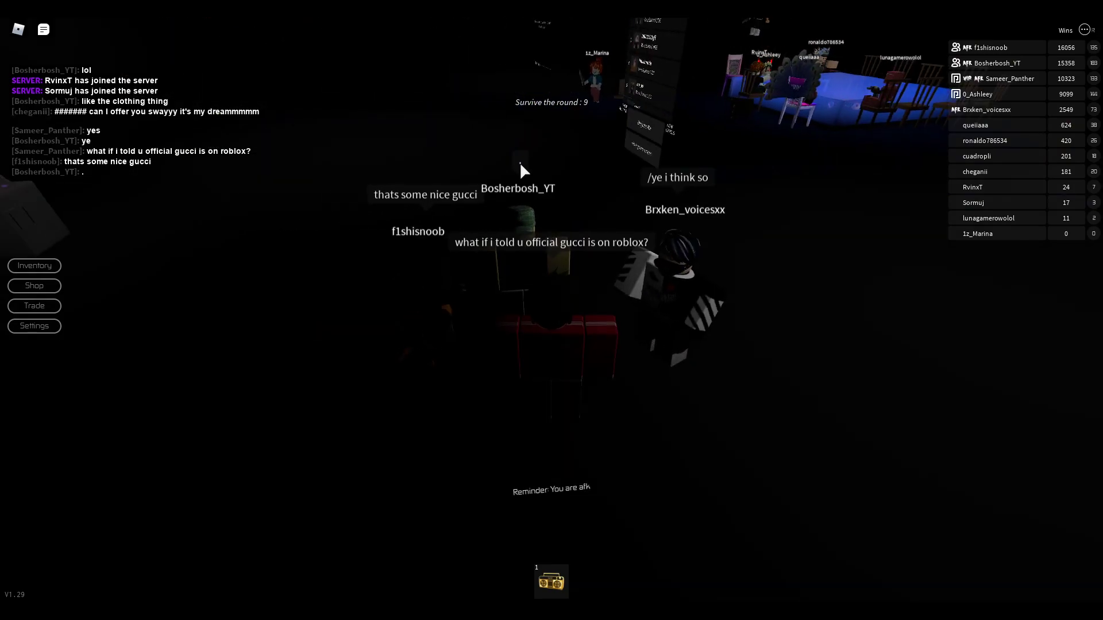
pyautogui.press('Right')
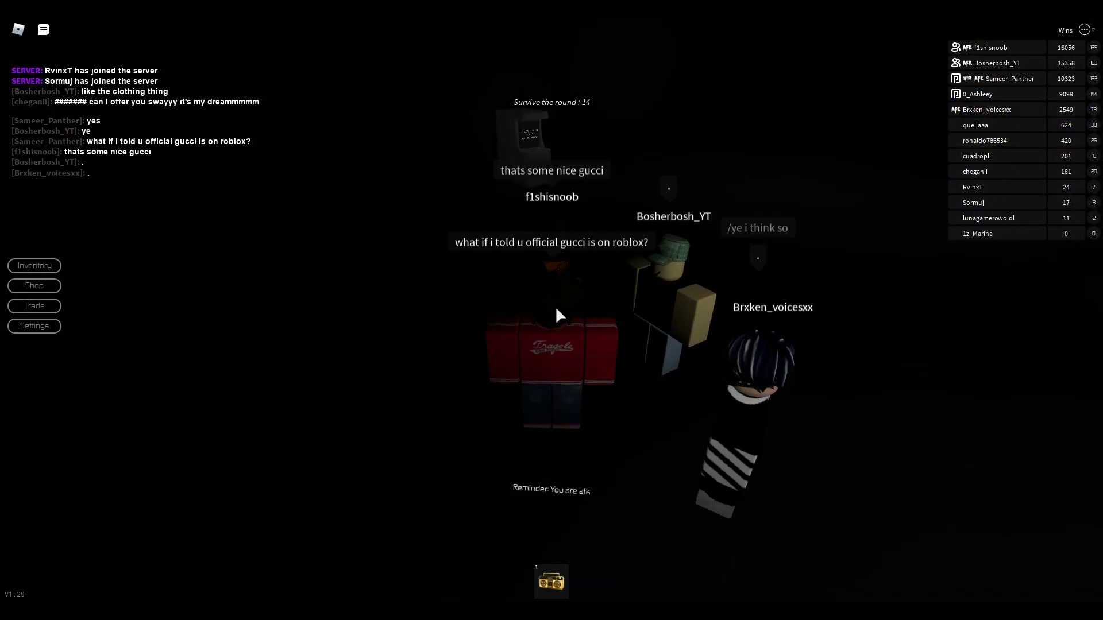
pyautogui.press('Left')
pyautogui.press('shift')
pyautogui.press('shift')
pyautogui.press('Right')
pyautogui.press('Left')
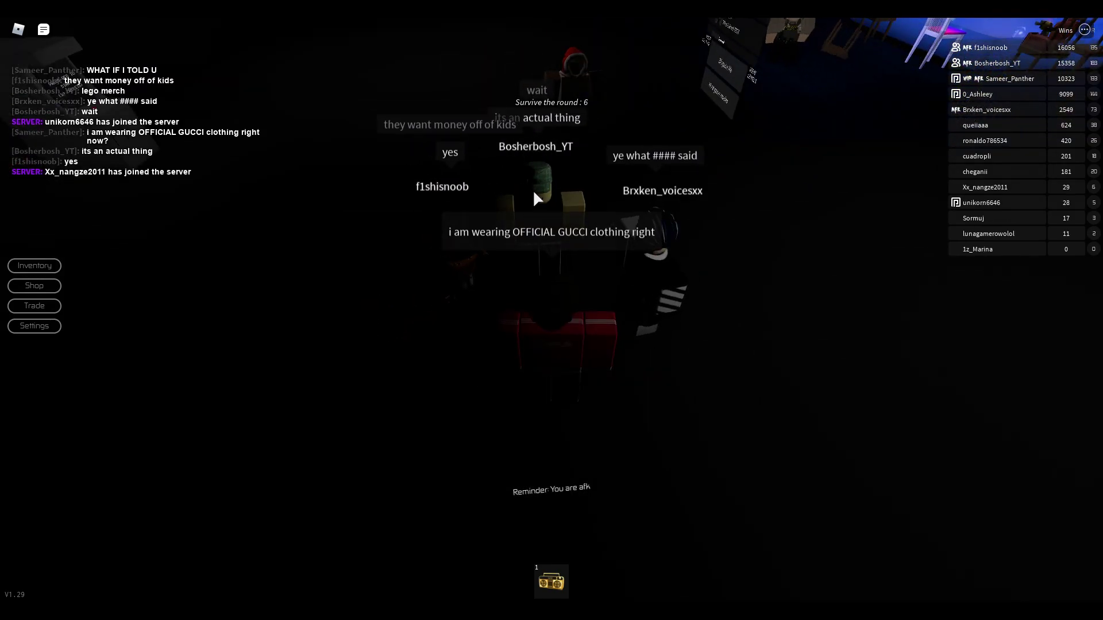
# - Look around the room, then post in chat that the shirt and pants cost 200 each
pyautogui.press('Right')
pyautogui.press('Left')
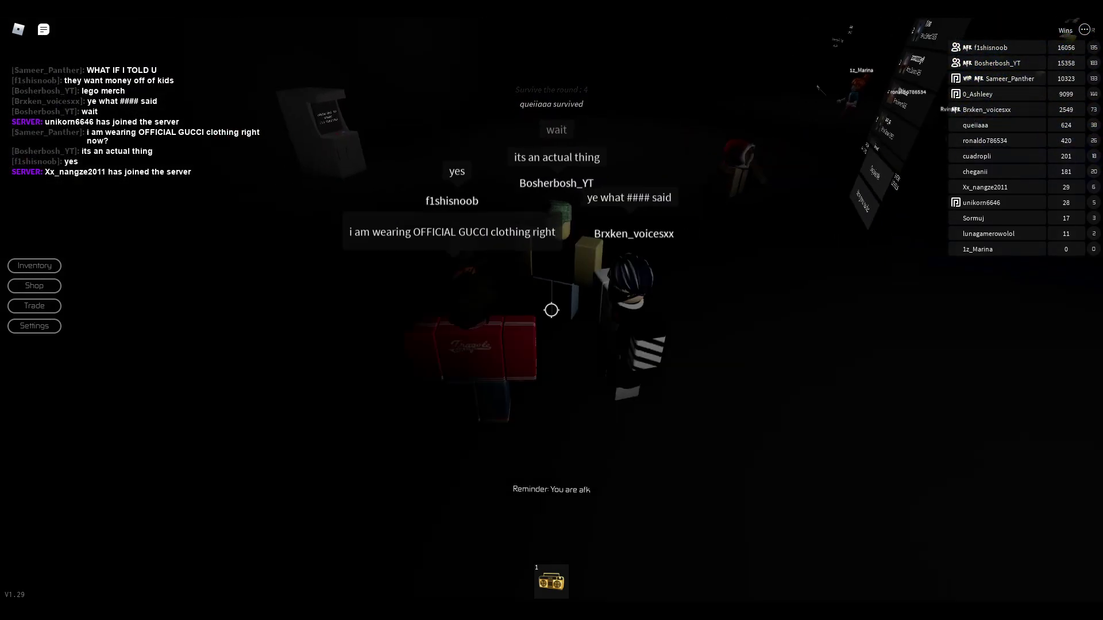
pyautogui.press('Right')
pyautogui.press('Left')
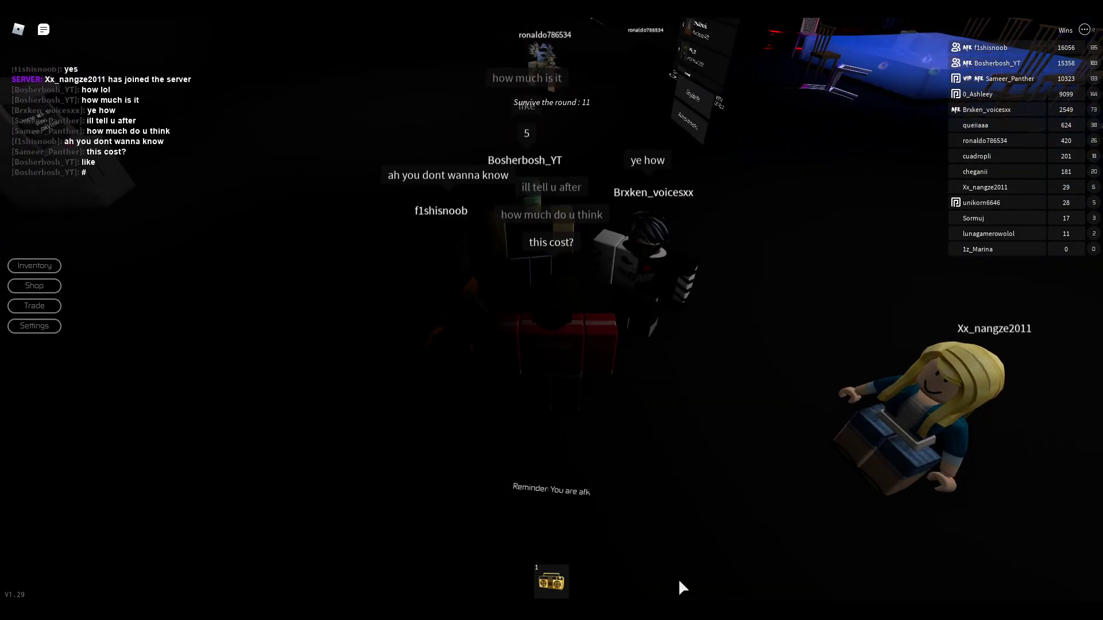
pyautogui.press('Left')
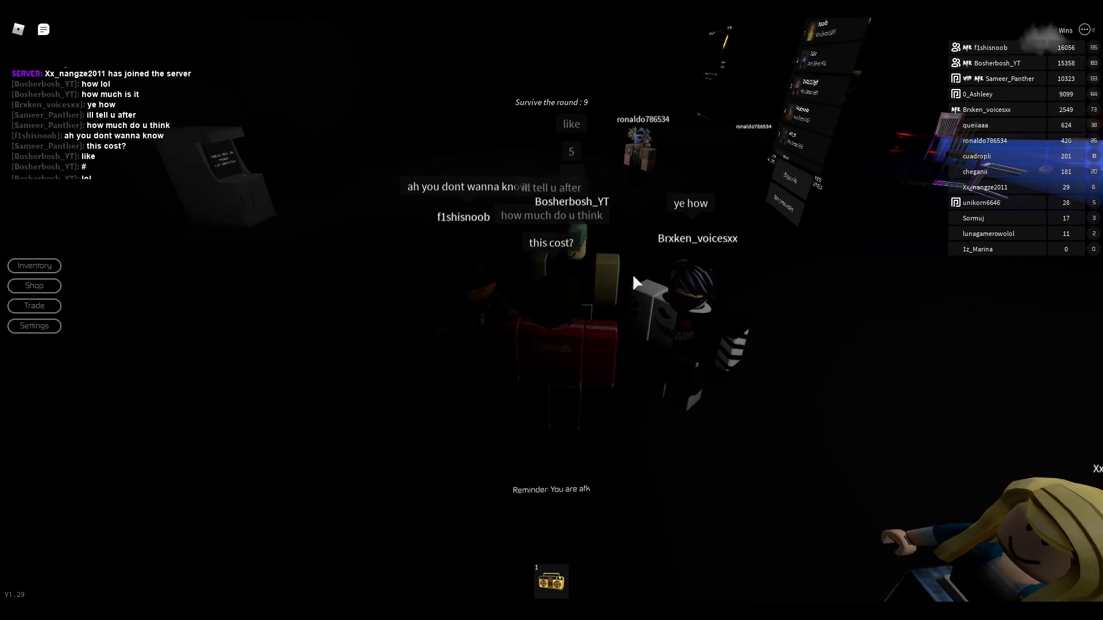
pyautogui.press('Right')
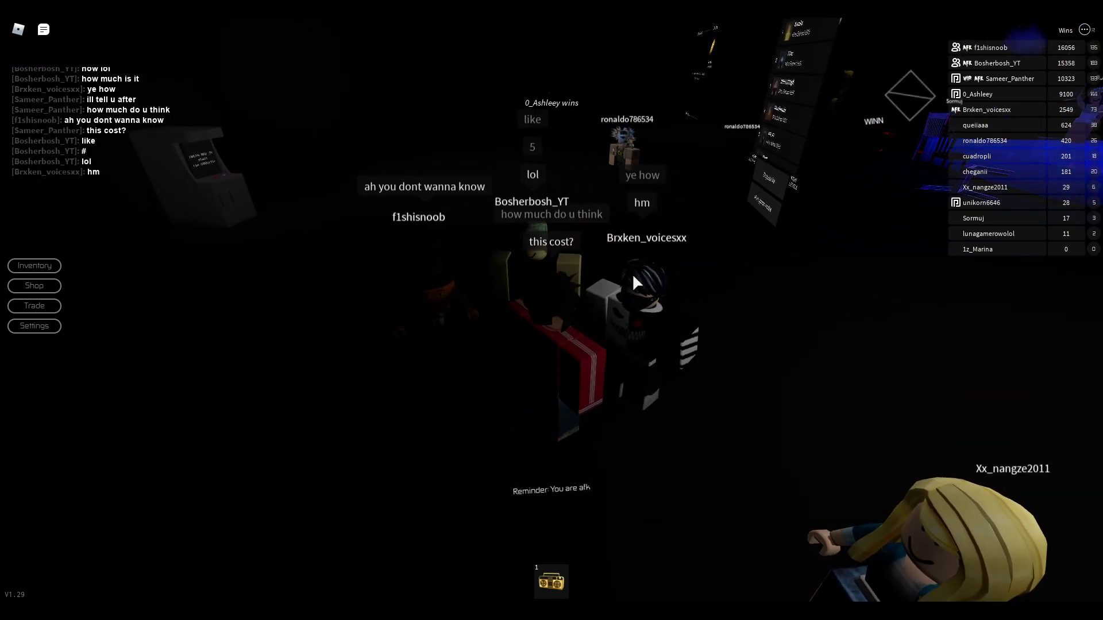
pyautogui.press('Left')
pyautogui.write('20')
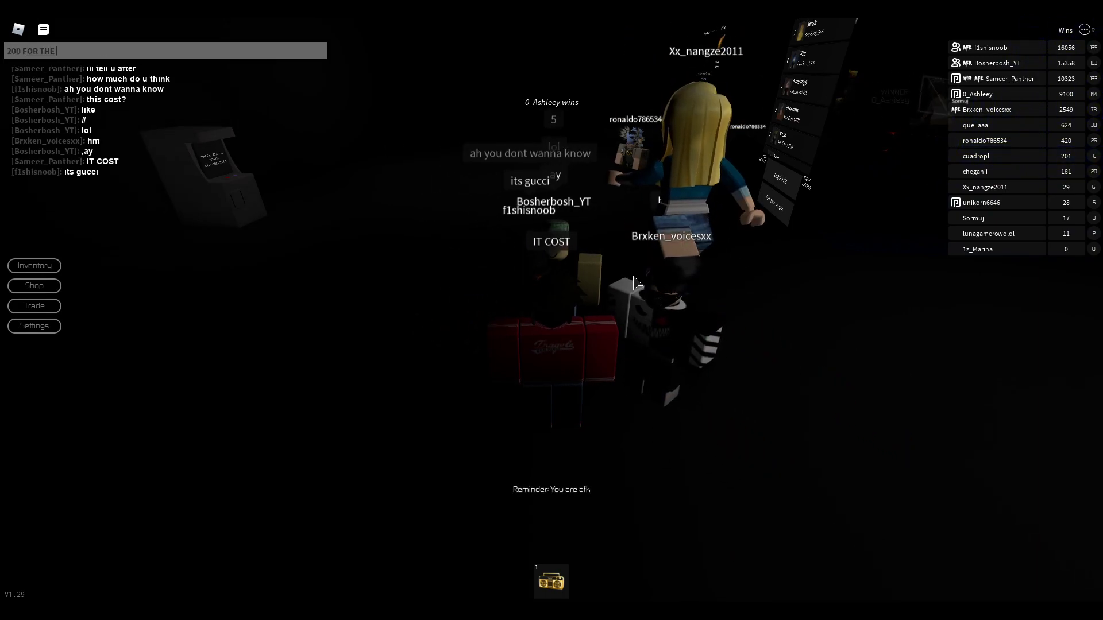
pyautogui.write('0 FOR THE SHIRT AND 200 FOR THE PANTS')
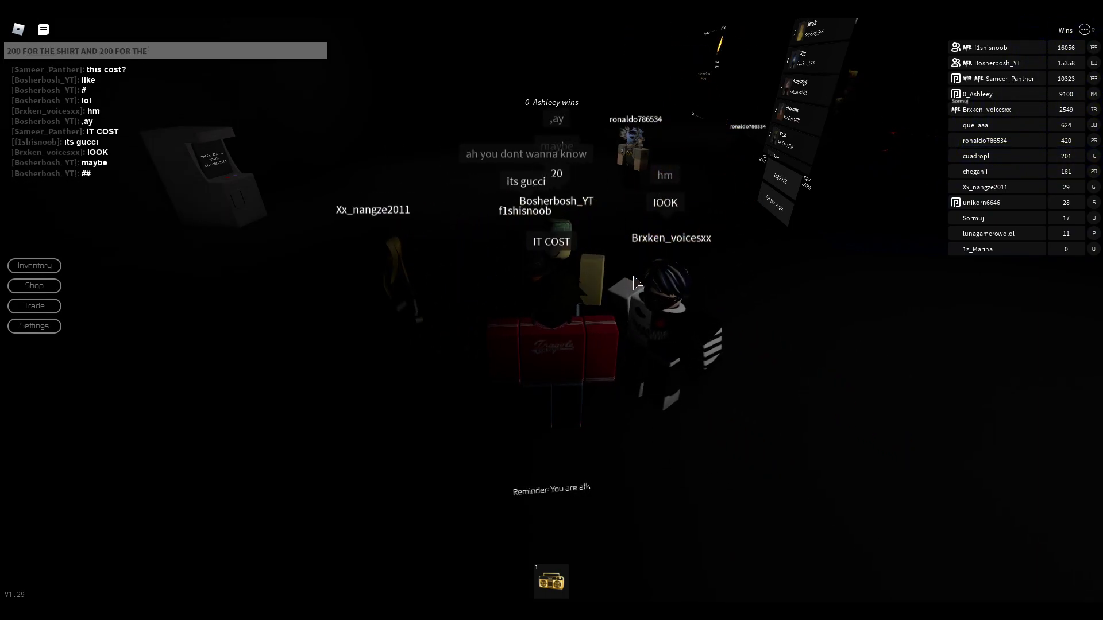
pyautogui.press('Return')
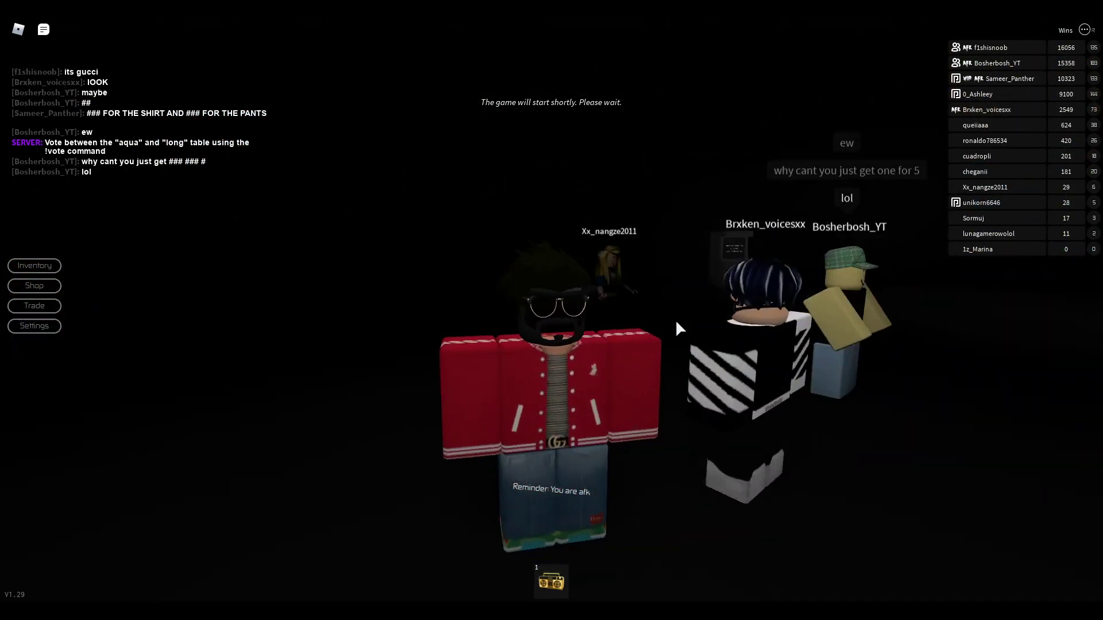
pyautogui.scroll(-3, 675, 328)
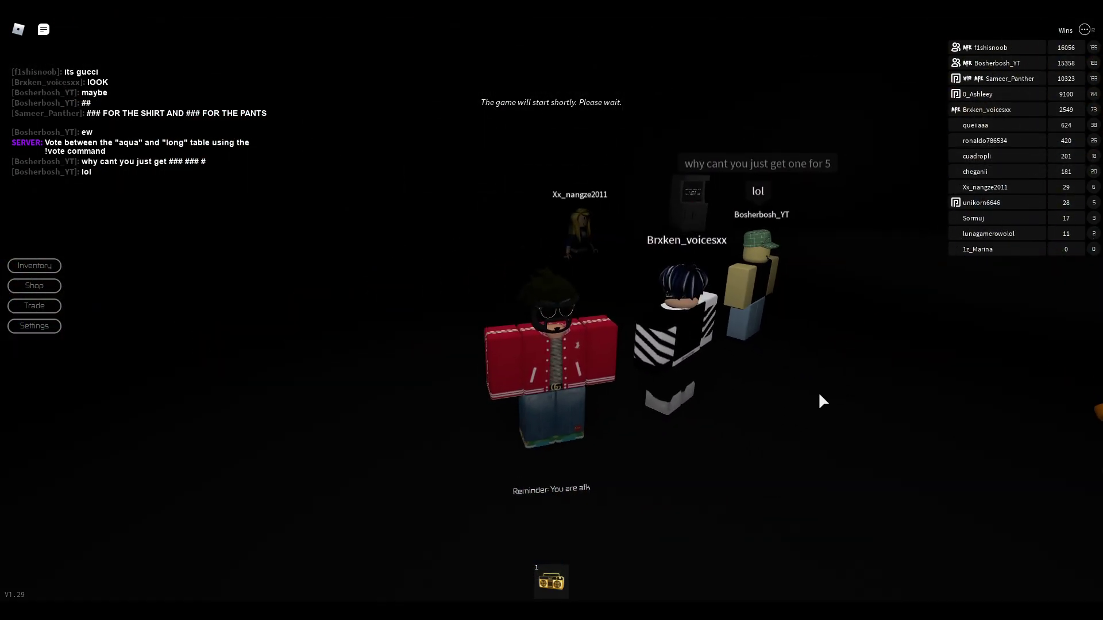
pyautogui.scroll(-2, 640, 437)
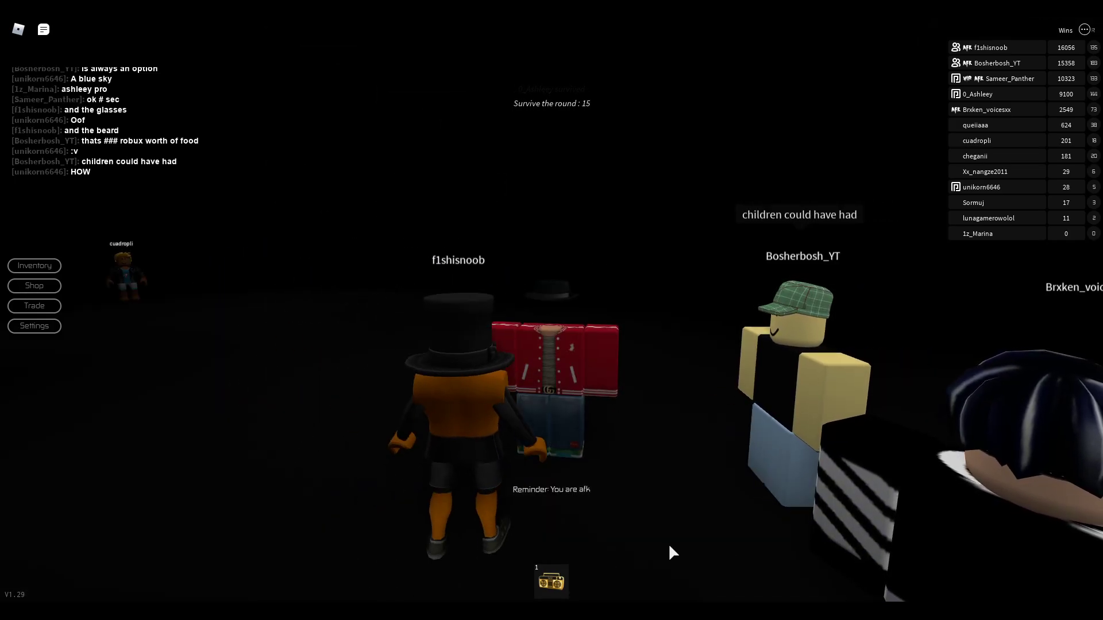
pyautogui.press('Right')
pyautogui.press('Right')
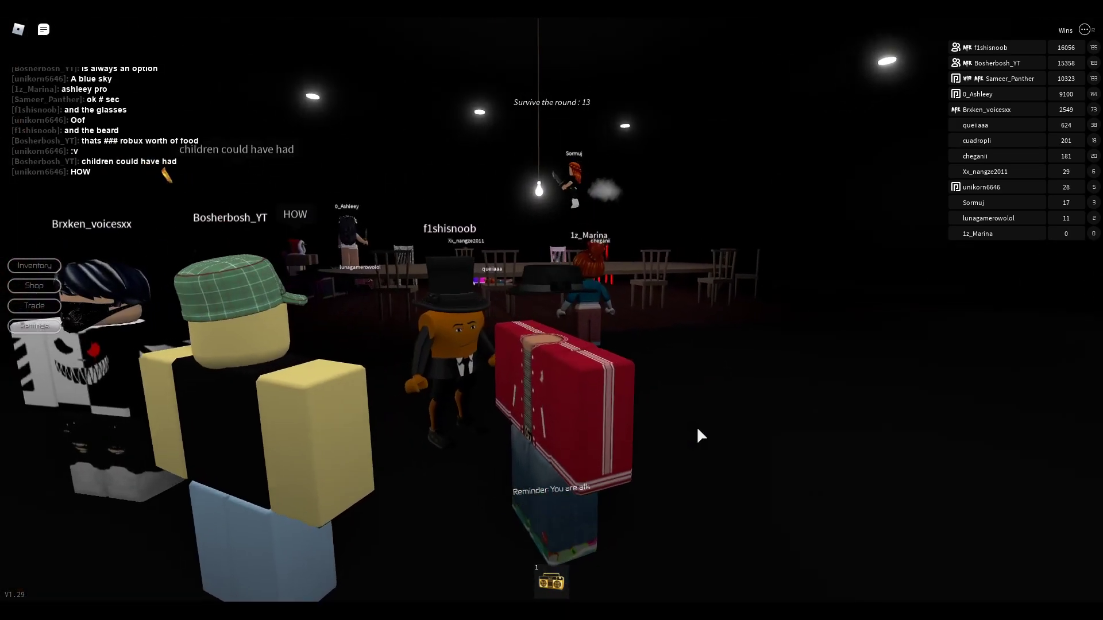
pyautogui.press('Left')
pyautogui.press('Left')
pyautogui.press('Left')
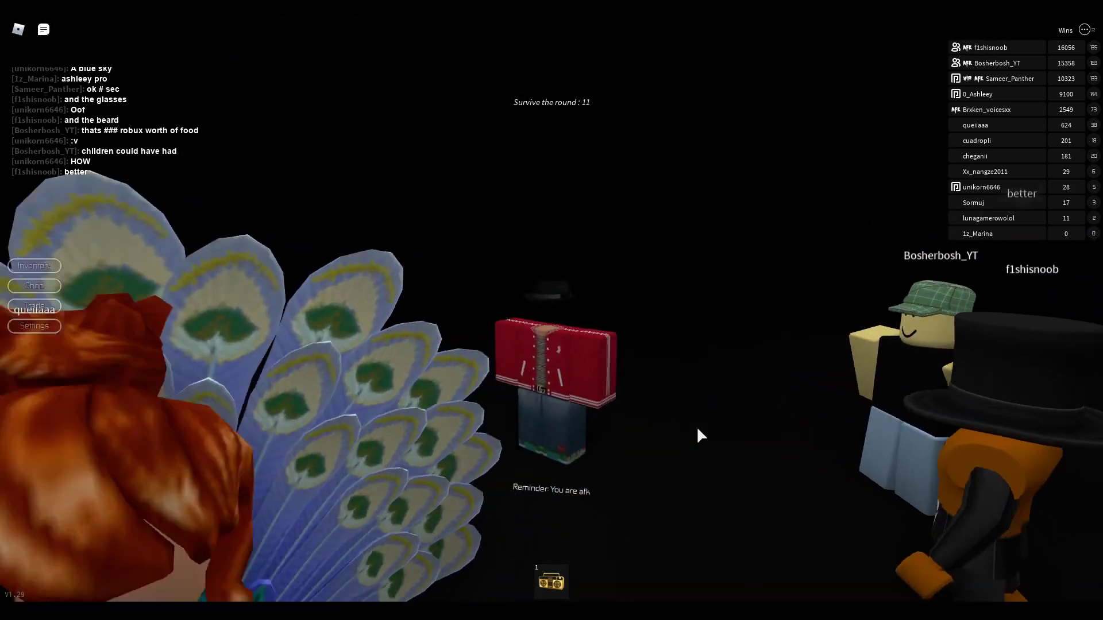
pyautogui.scroll(2, 697, 430)
pyautogui.scroll(2, 697, 430)
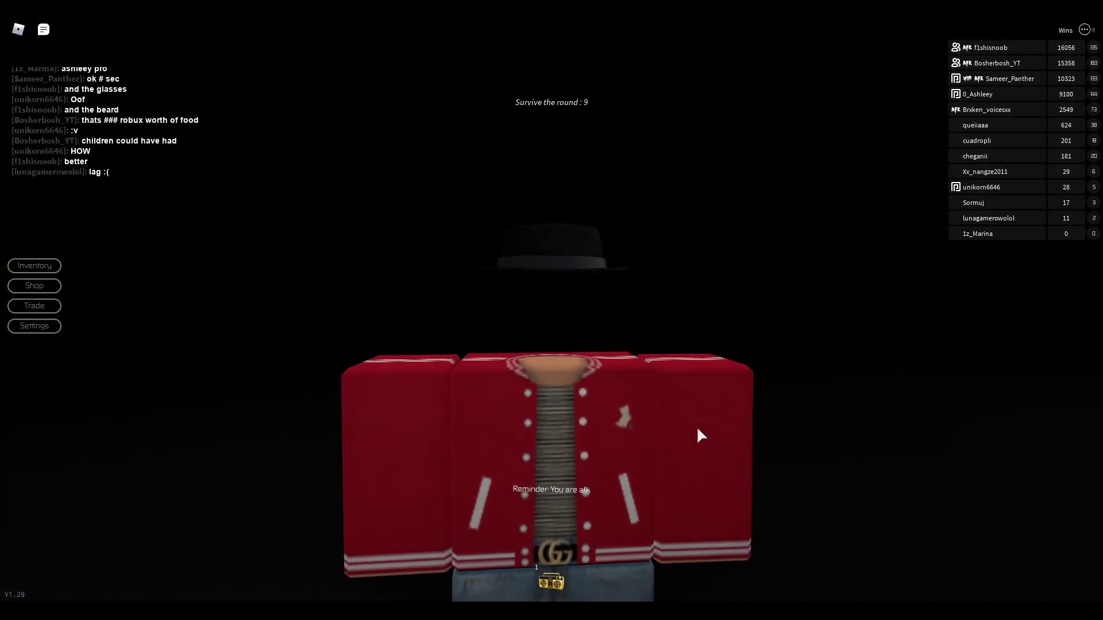
pyautogui.scroll(-2, 698, 431)
pyautogui.press('Right')
pyautogui.press('Right')
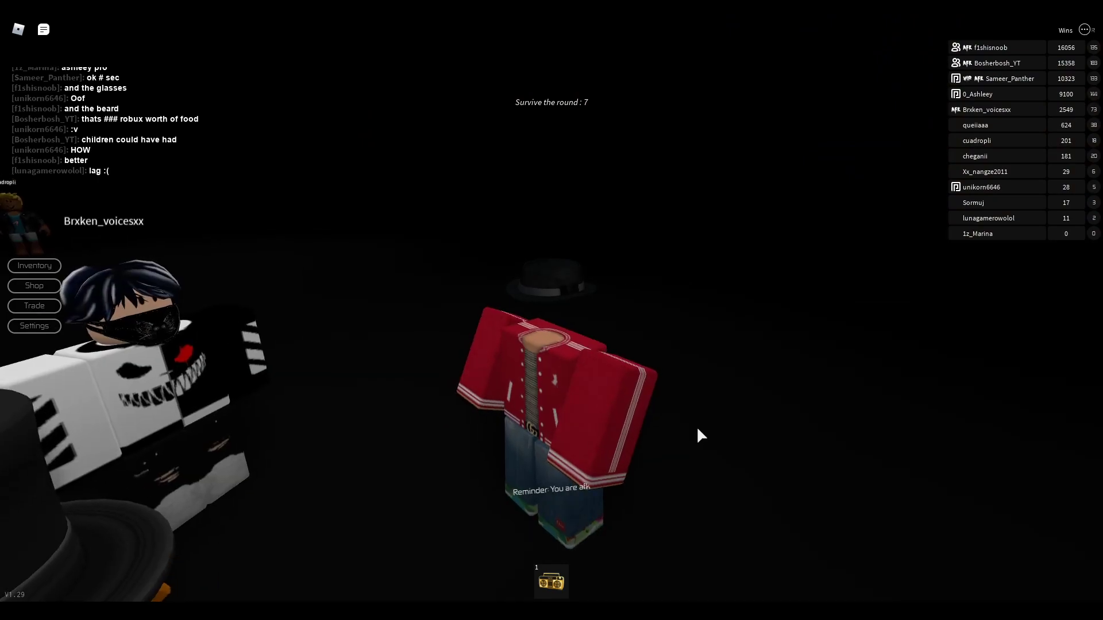
pyautogui.press('Left')
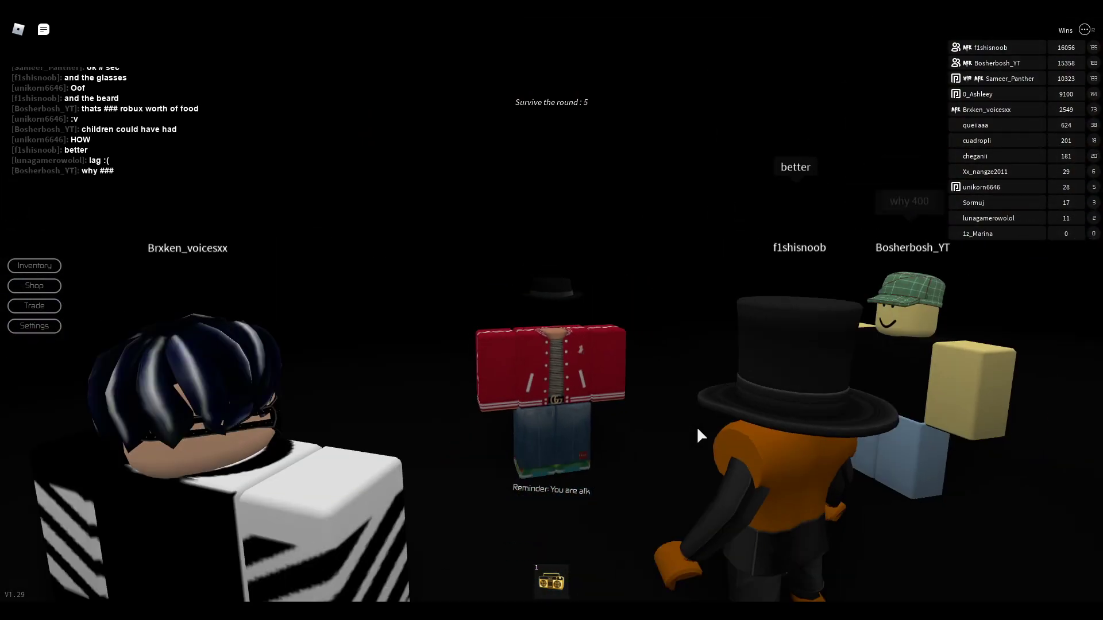
pyautogui.press('Right')
pyautogui.press('Right')
pyautogui.scroll(2, 696, 426)
pyautogui.scroll(-1, 697, 426)
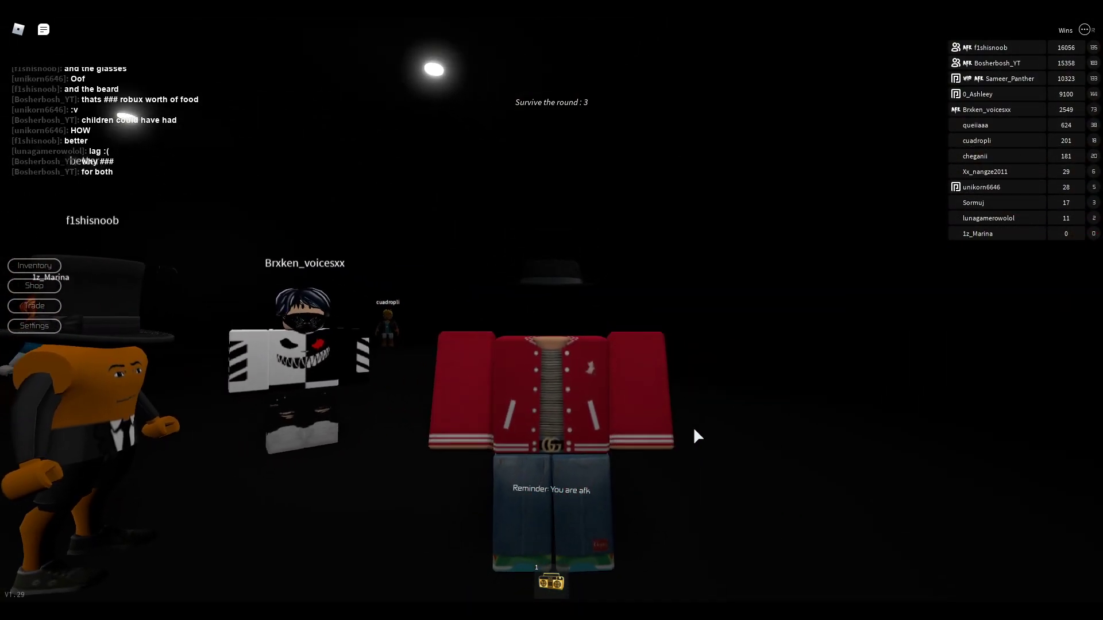
pyautogui.press('Left')
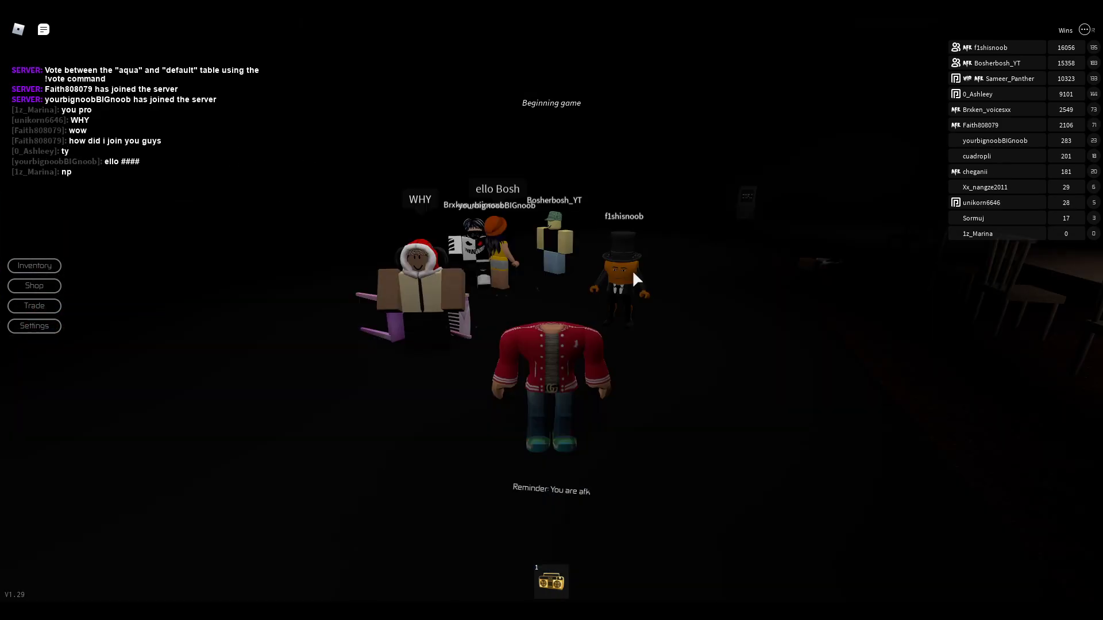
pyautogui.press('Right')
pyautogui.press('Right')
pyautogui.press('Right')
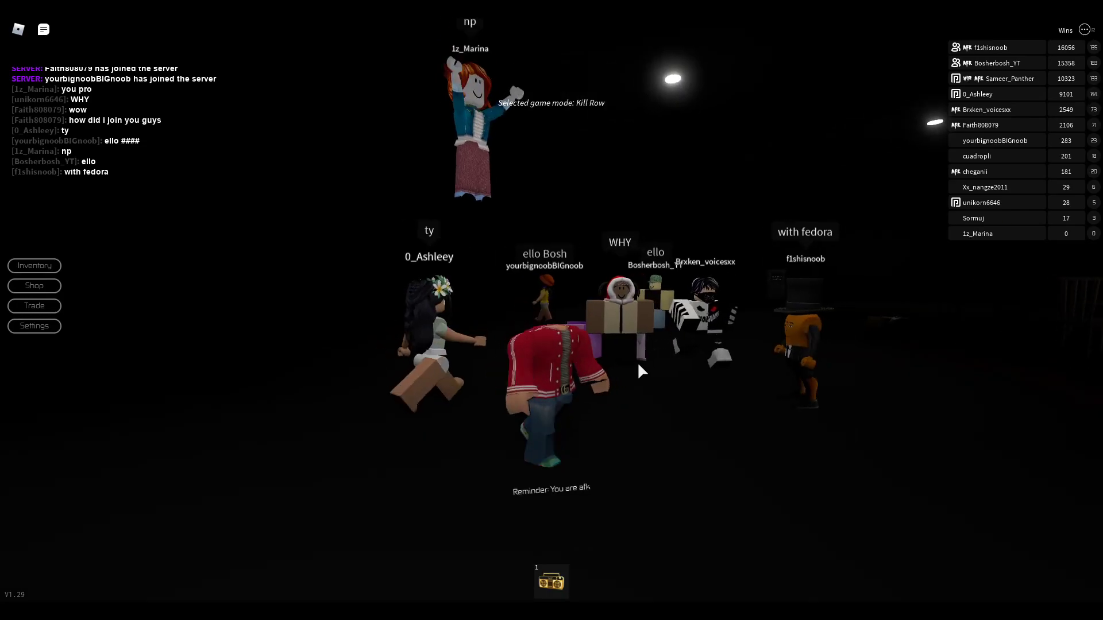